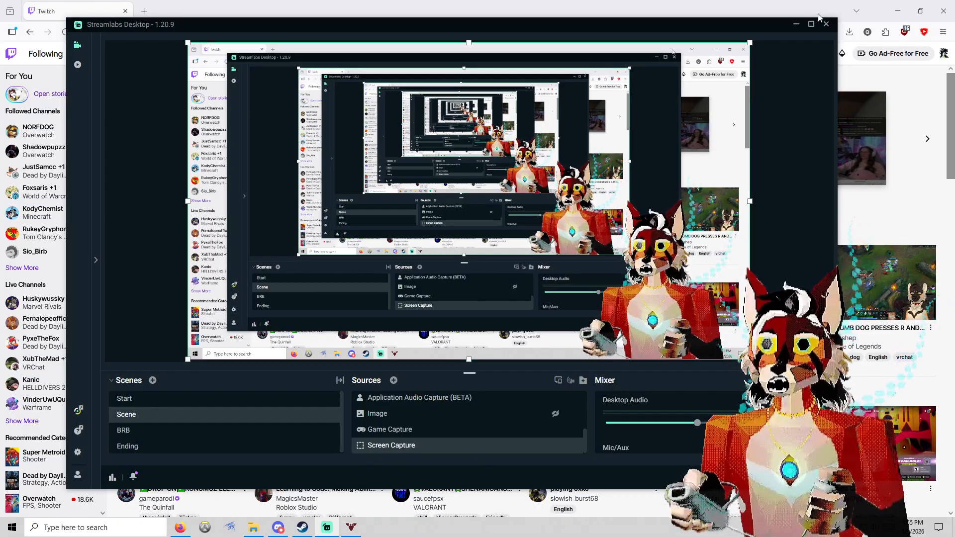
Look over the 200.gif file in the Pictures folder and the Streamlabs Desktop scene, and return to Twitch
left_click(752, 11)
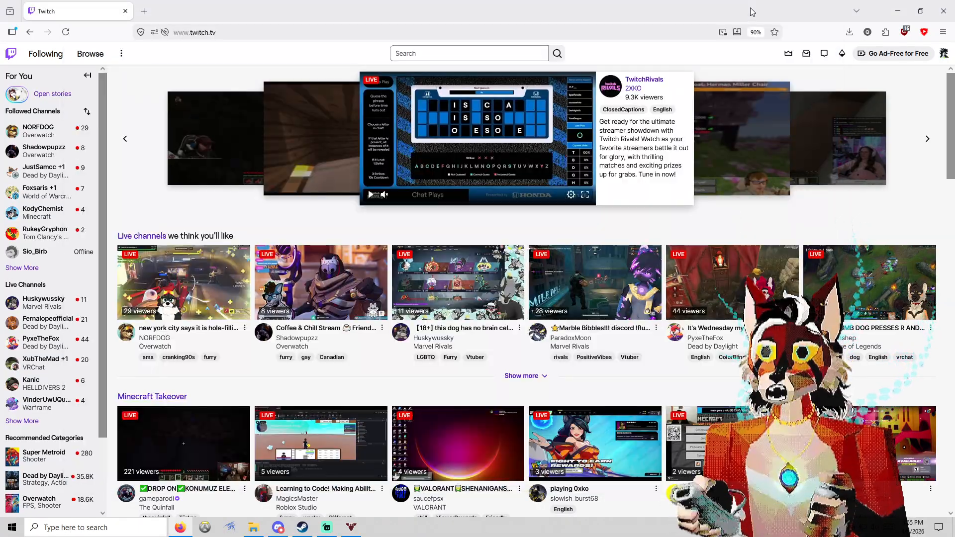
left_click(254, 528)
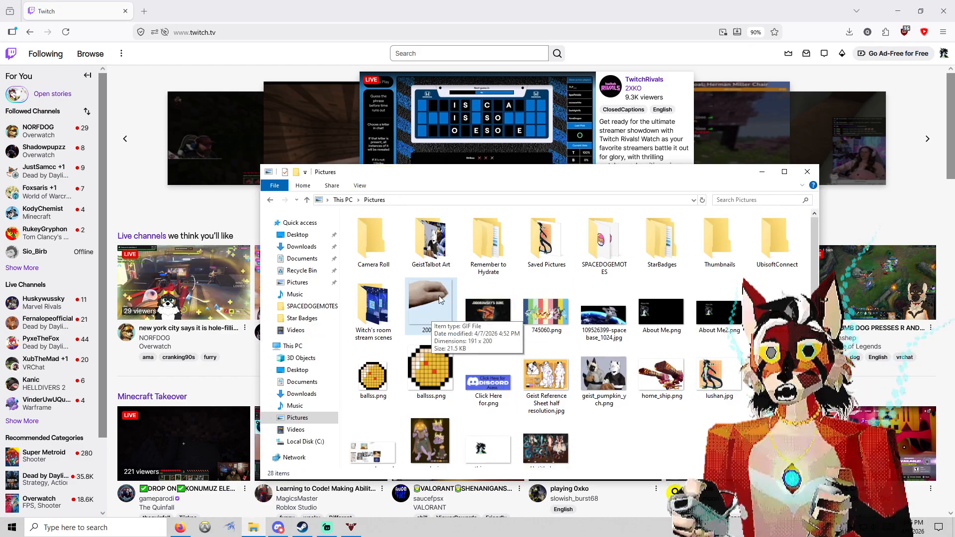
left_click(326, 528)
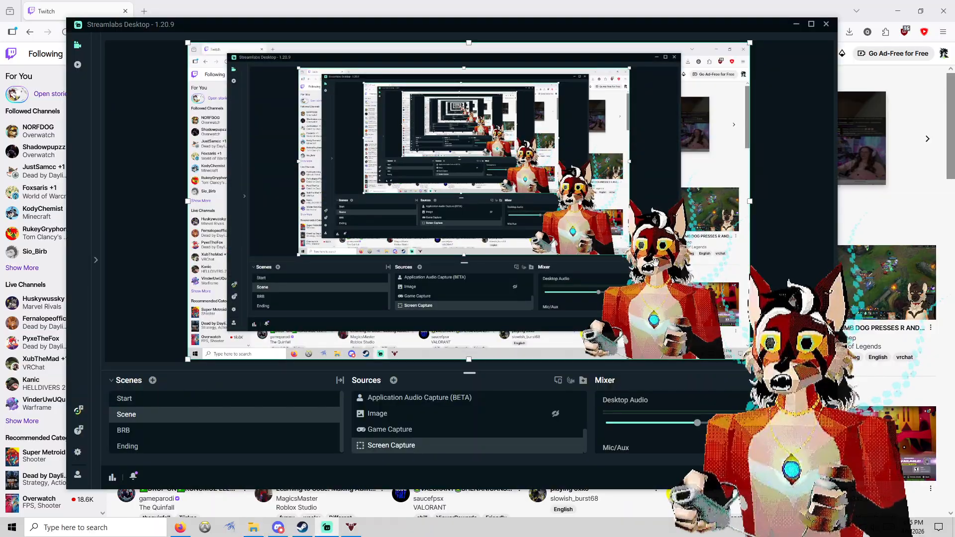
left_click(796, 24)
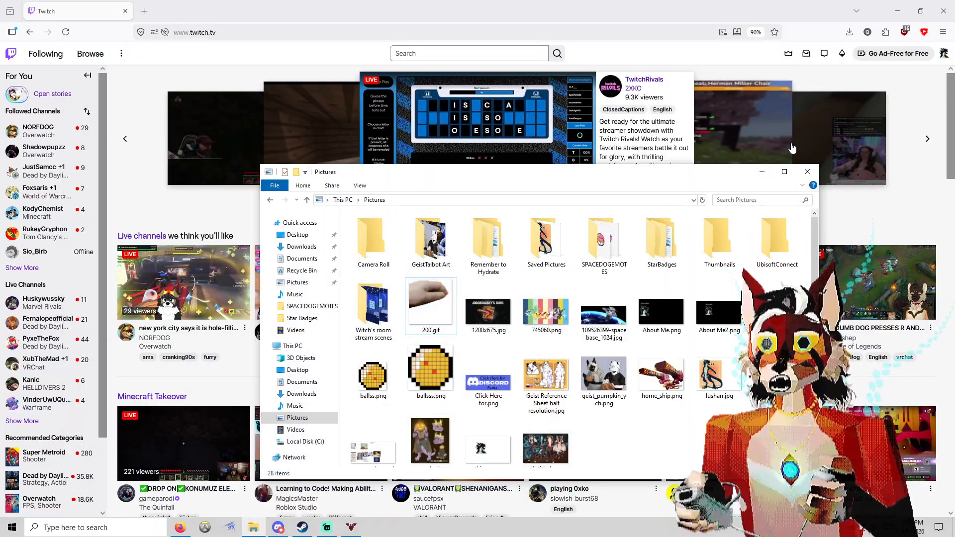
left_click(807, 172)
Open the Manage Power-ups & Channel Points page in the Twitch Creator Dashboard
left_click(945, 54)
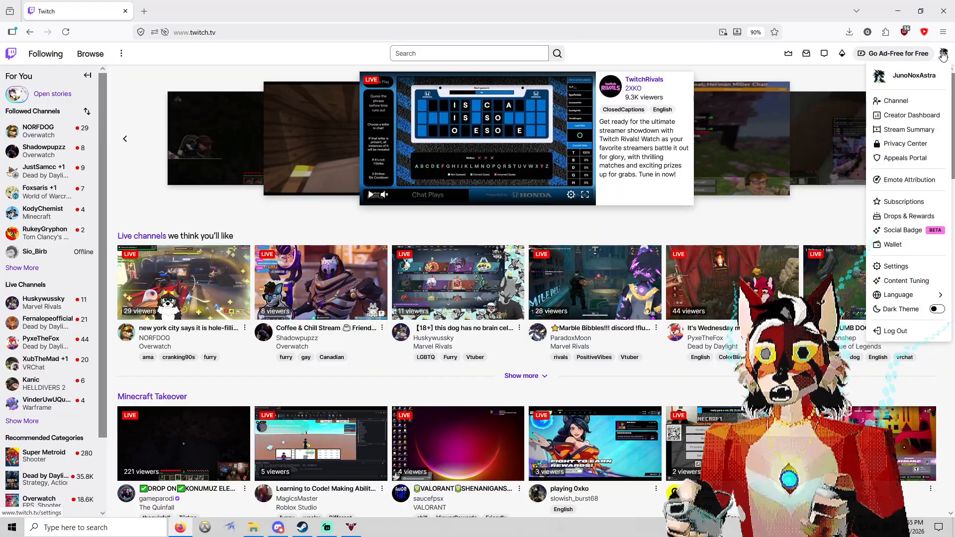
left_click(895, 114)
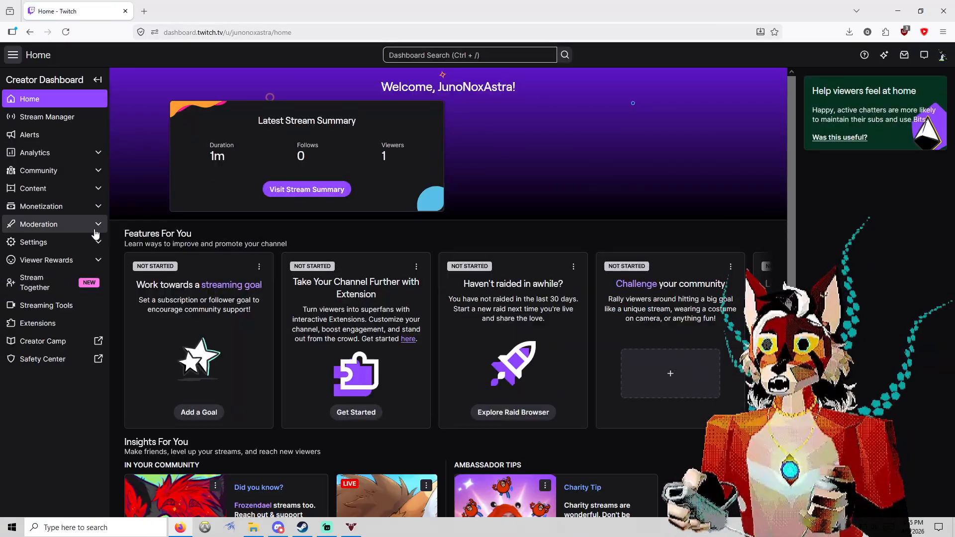
left_click(87, 260)
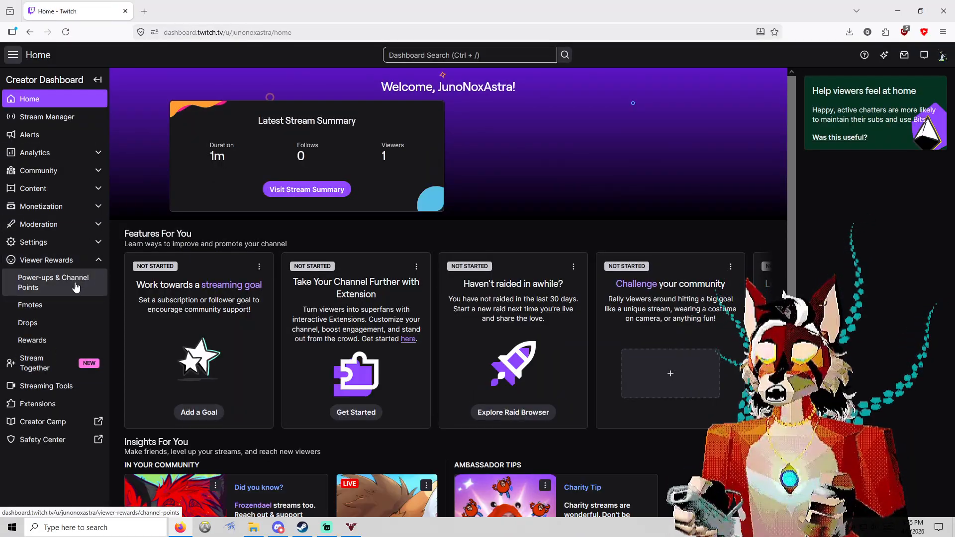
left_click(76, 287)
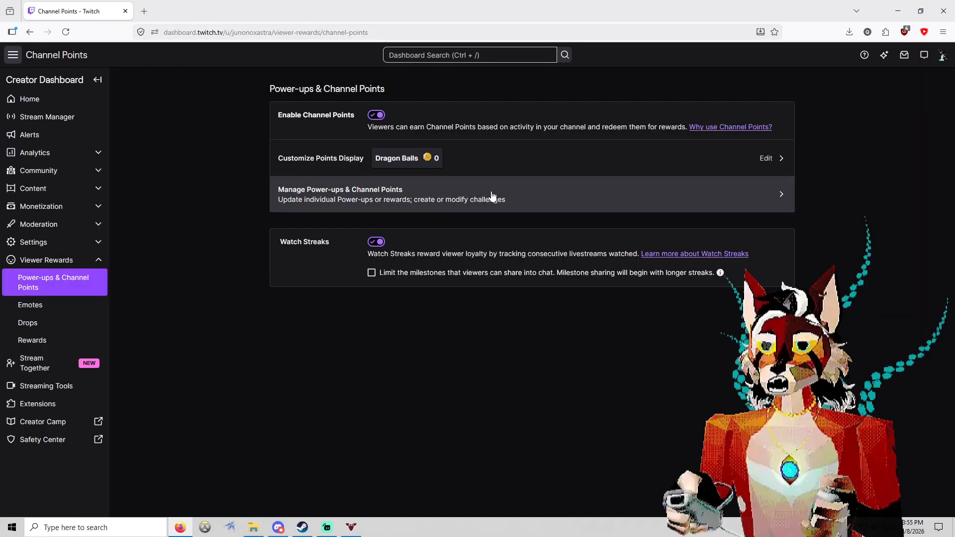
left_click(491, 194)
Review the name, cost, icon, queue and cooldown options in a blank custom reward form, and close it without creating one
scroll(264, 271, "down", 8)
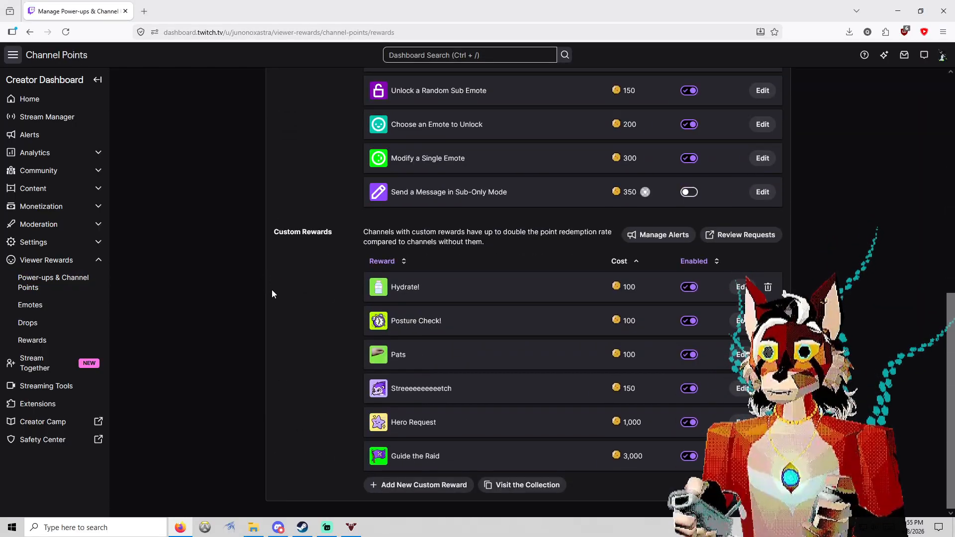
left_click(418, 486)
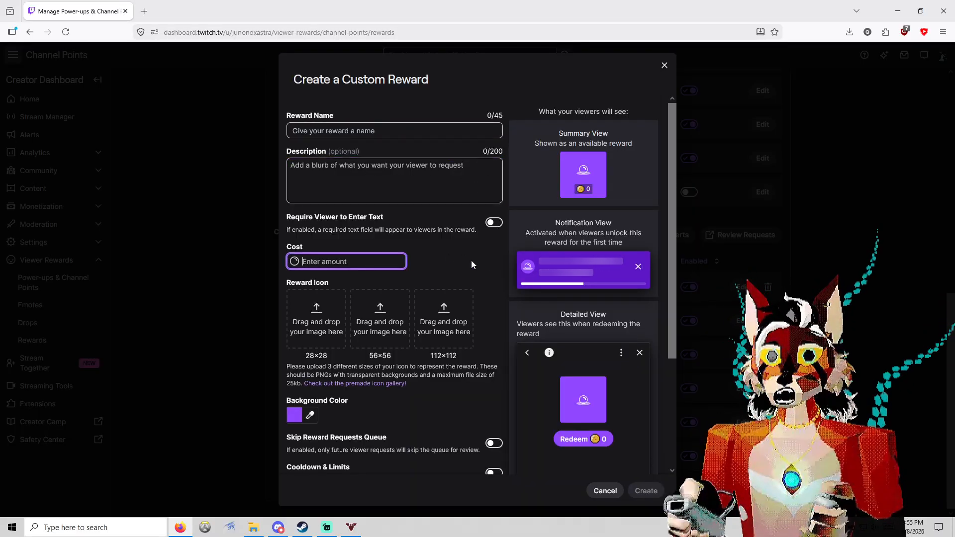
scroll(356, 210, "down", 3)
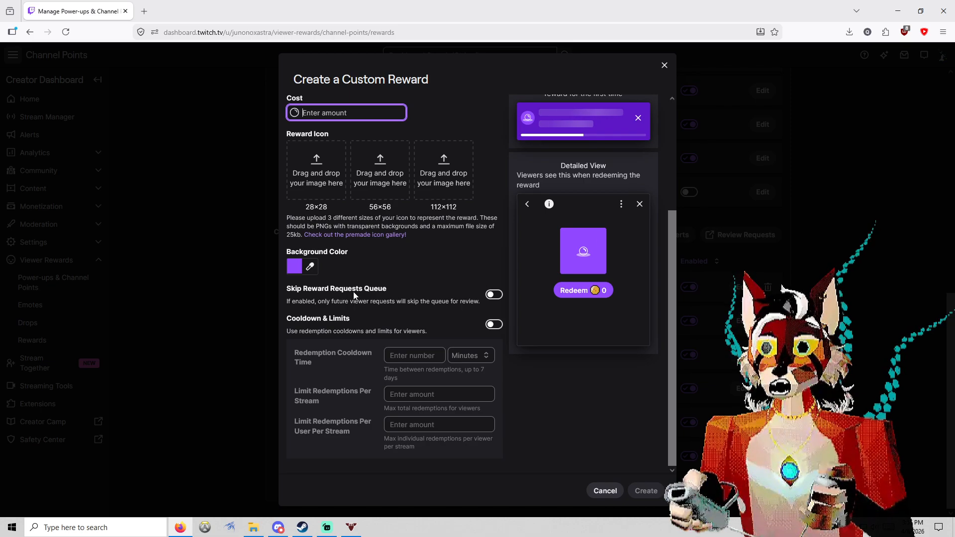
scroll(611, 314, "up", 3)
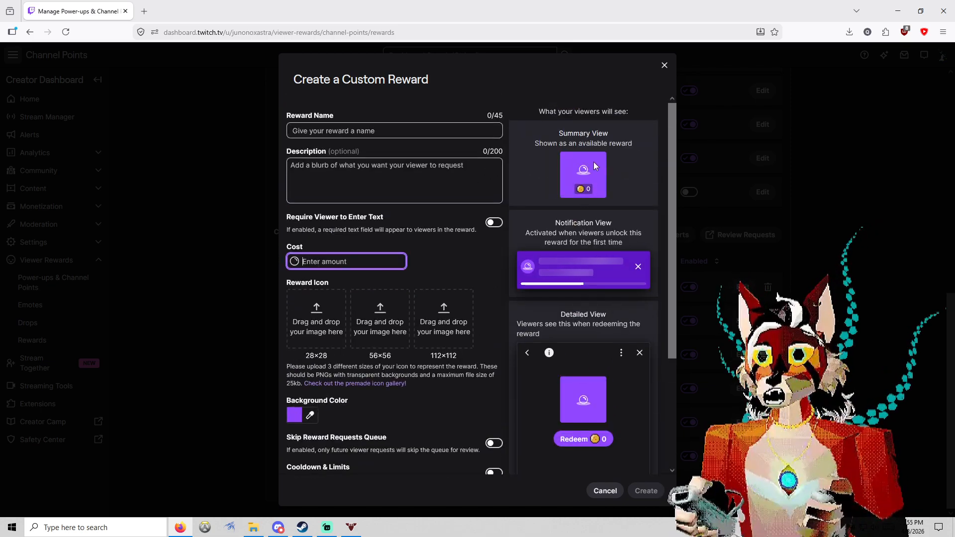
scroll(580, 371, "down", 3)
scroll(420, 297, "up", 3)
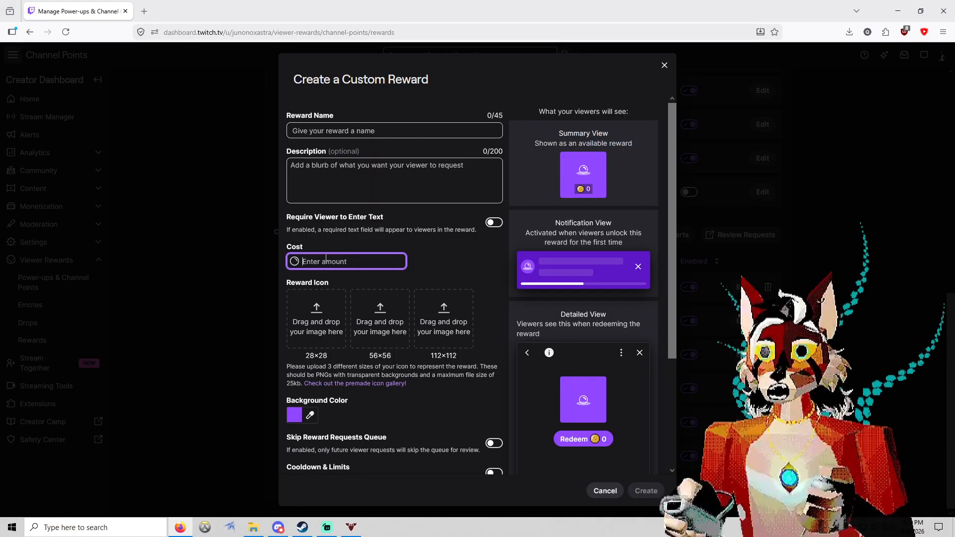
scroll(308, 299, "down", 3)
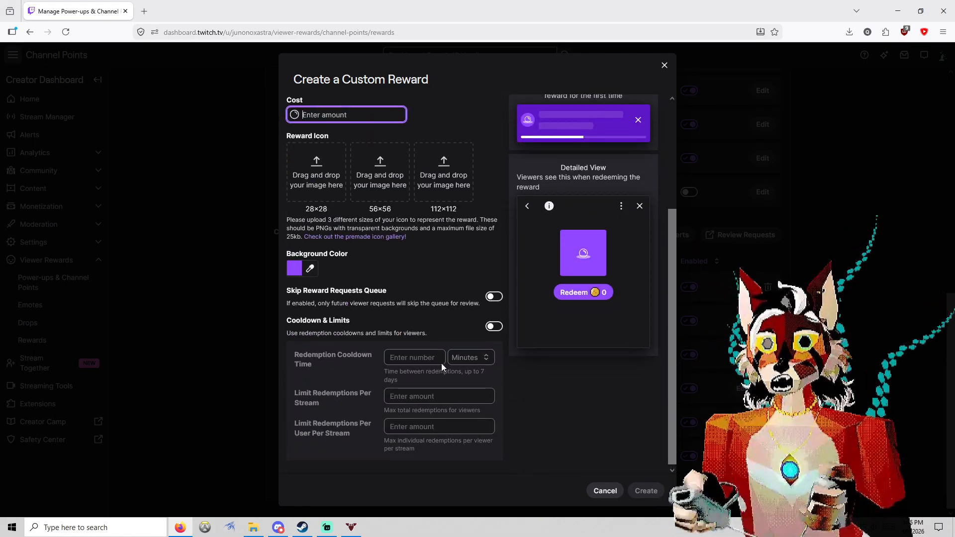
scroll(441, 363, "up", 3)
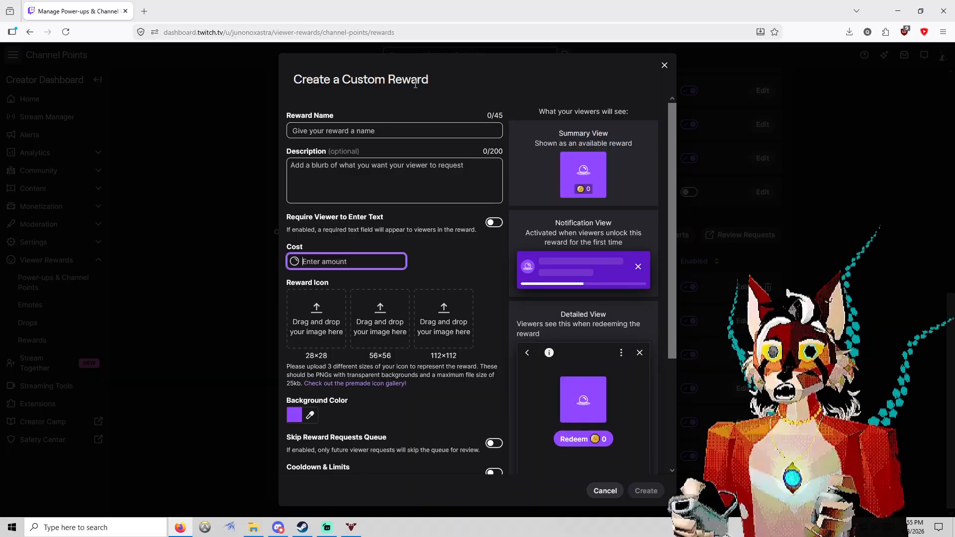
scroll(537, 288, "down", 3)
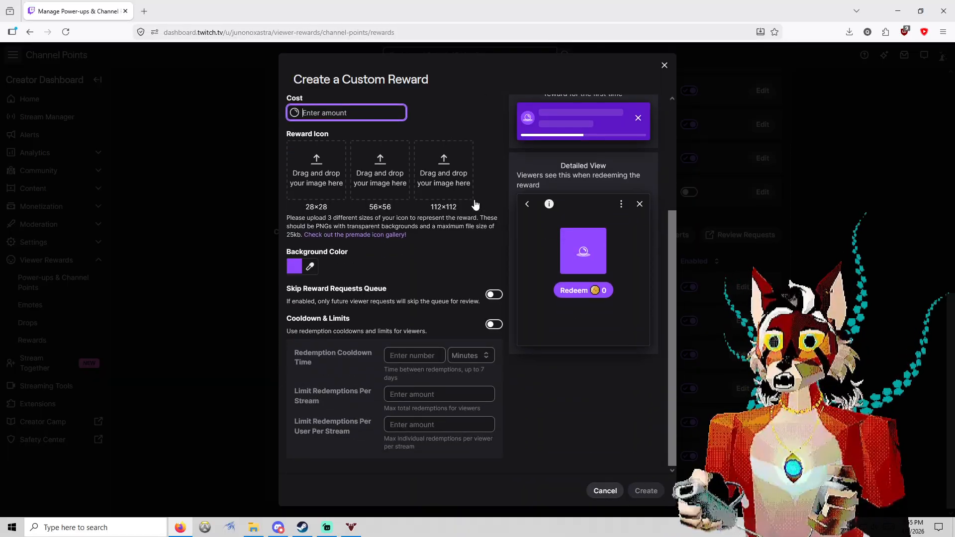
left_click(665, 66)
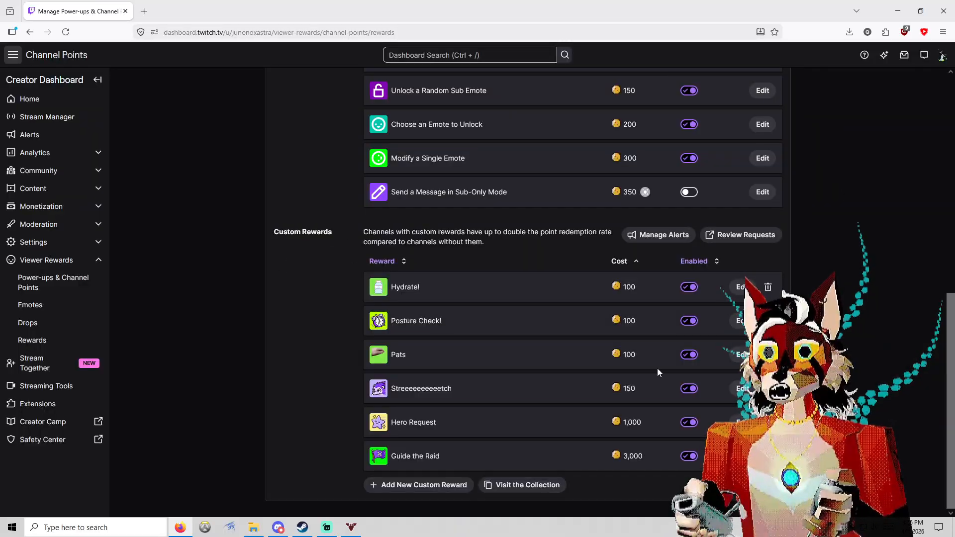
Review the settings of the existing Pats custom reward and close it without changes
left_click(741, 354)
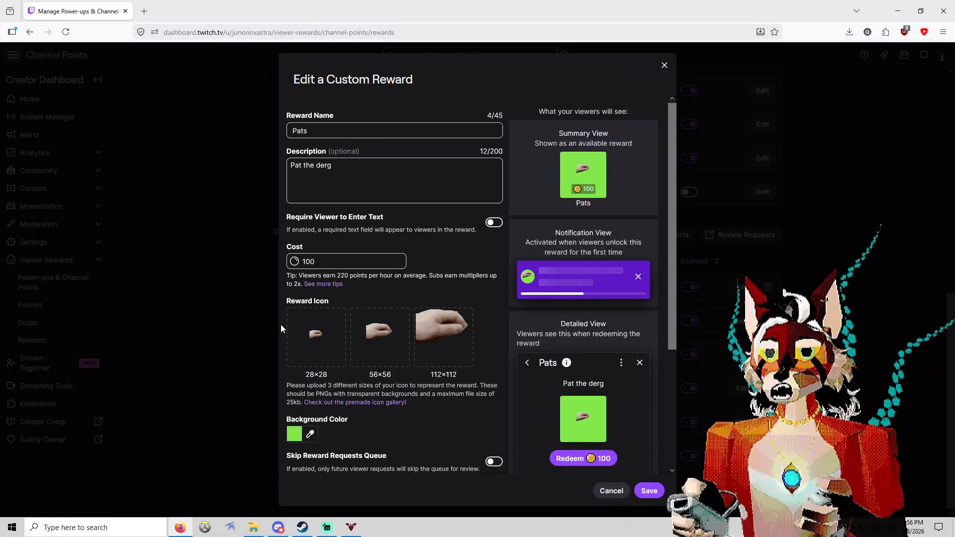
scroll(498, 342, "down", 3)
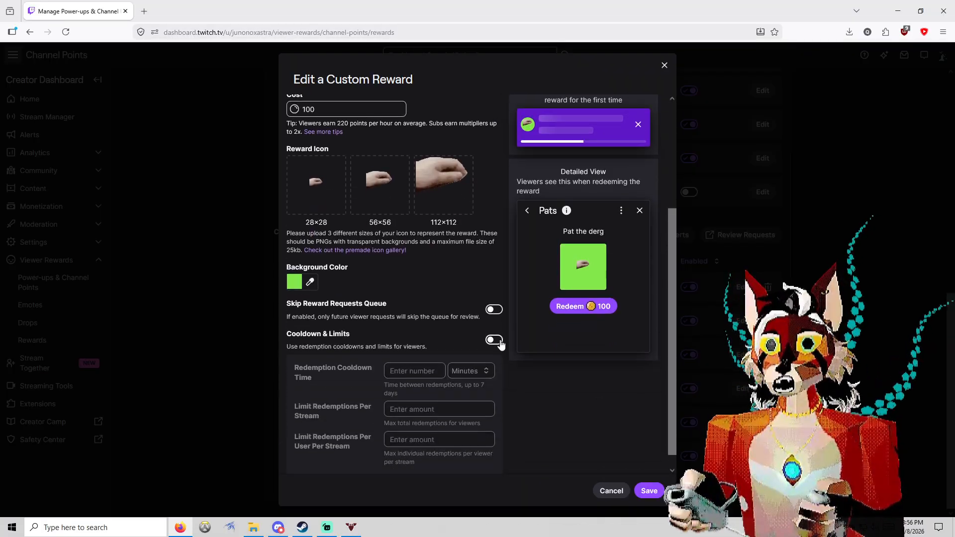
scroll(579, 418, "up", 3)
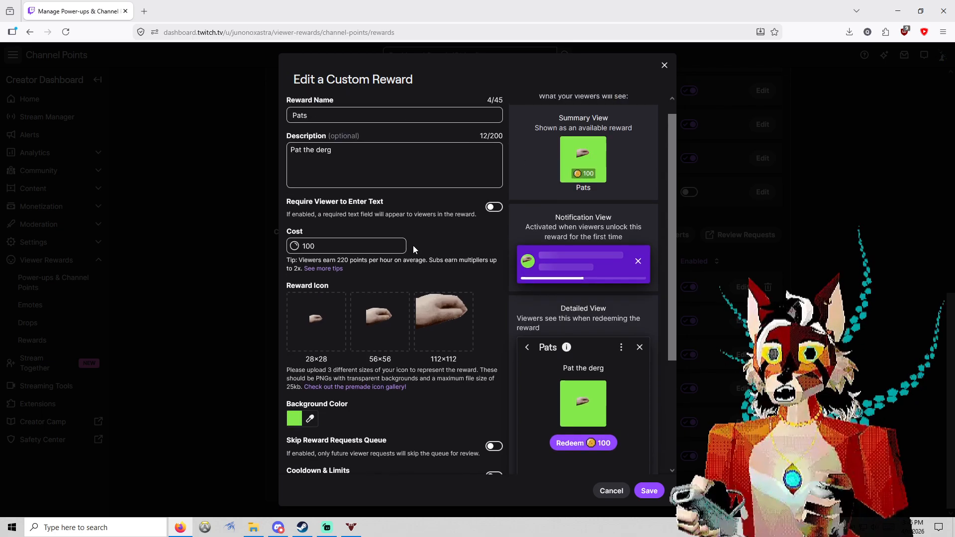
left_click(664, 66)
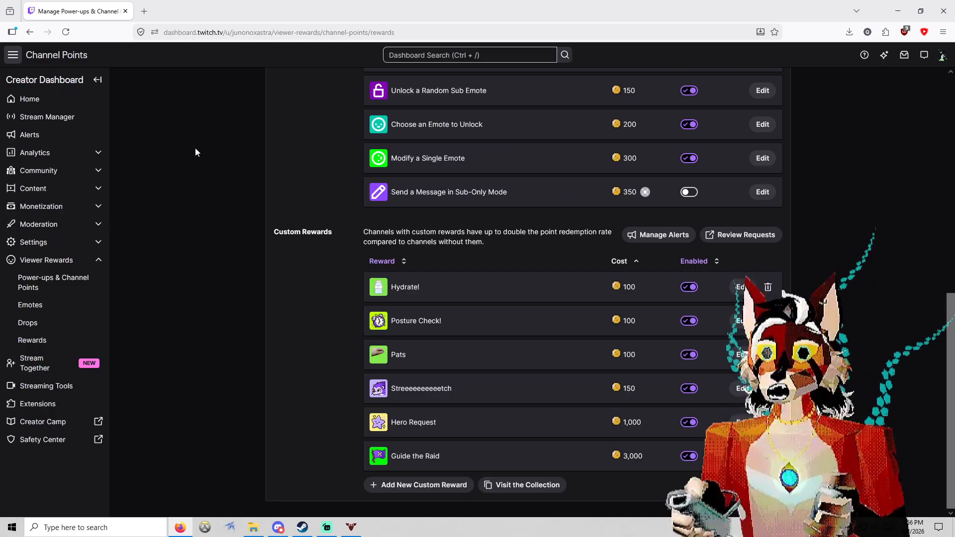
Create a new alert box in the dashboard's Alerts section and collapse its Follows variants
left_click(59, 137)
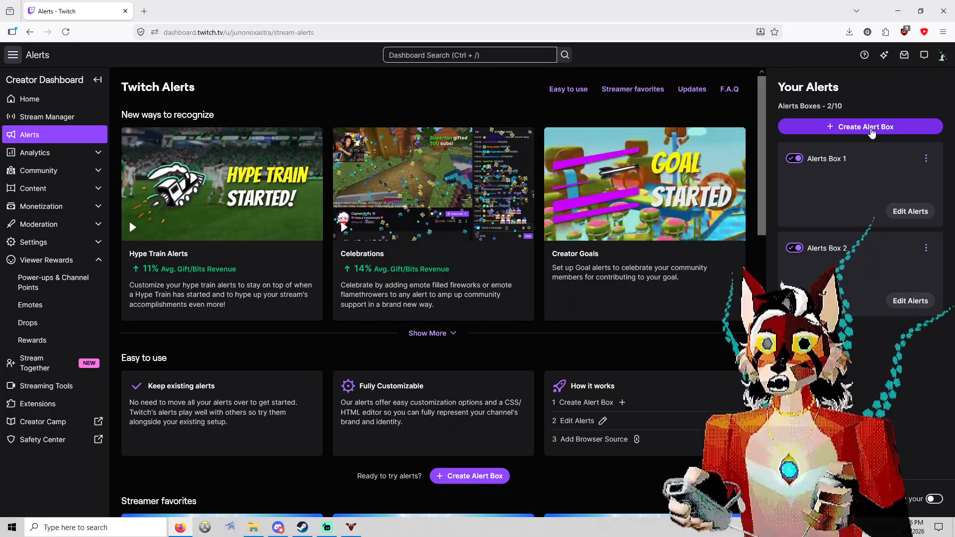
left_click(871, 128)
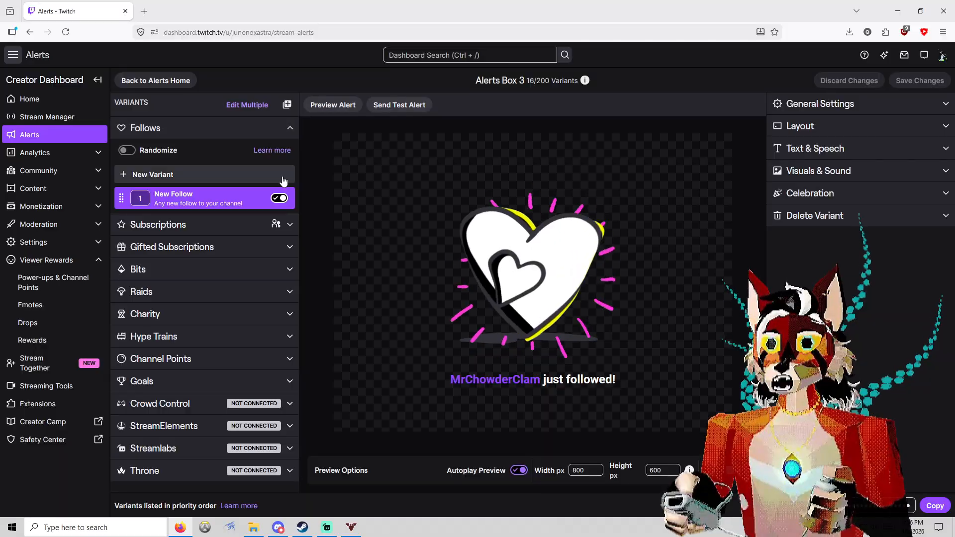
left_click(231, 128)
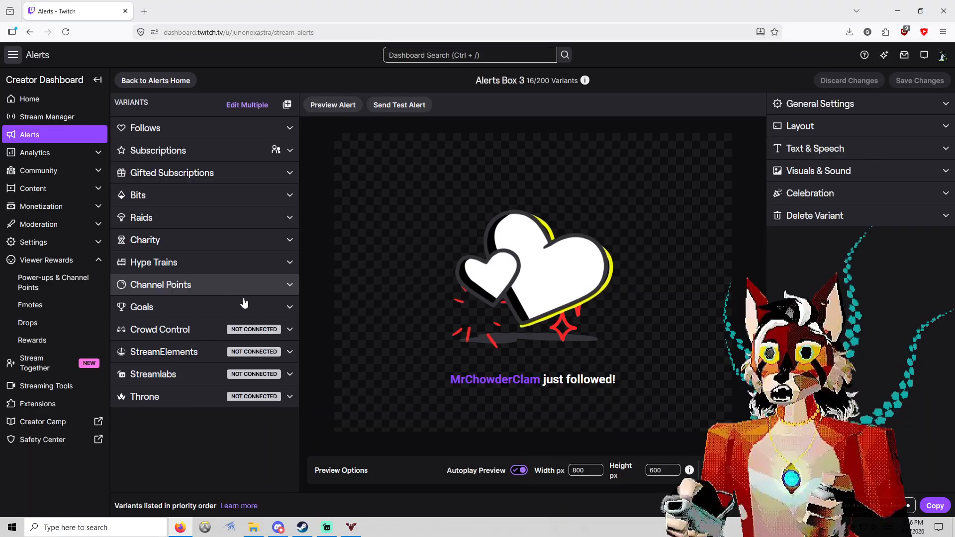
Switch off the Goal Started and Goal Reached variants under Goals in the new alert box
left_click(256, 311)
left_click(273, 377)
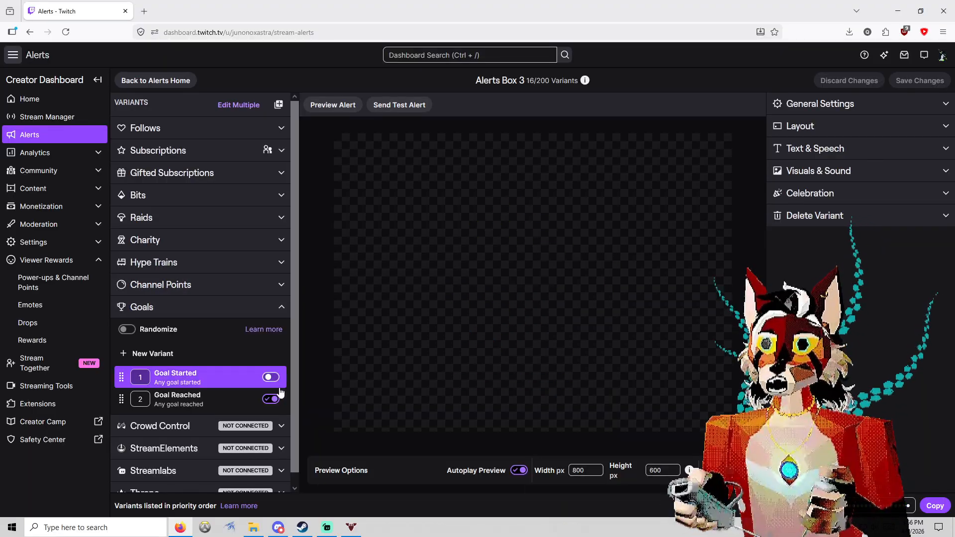
left_click(277, 398)
left_click(281, 314)
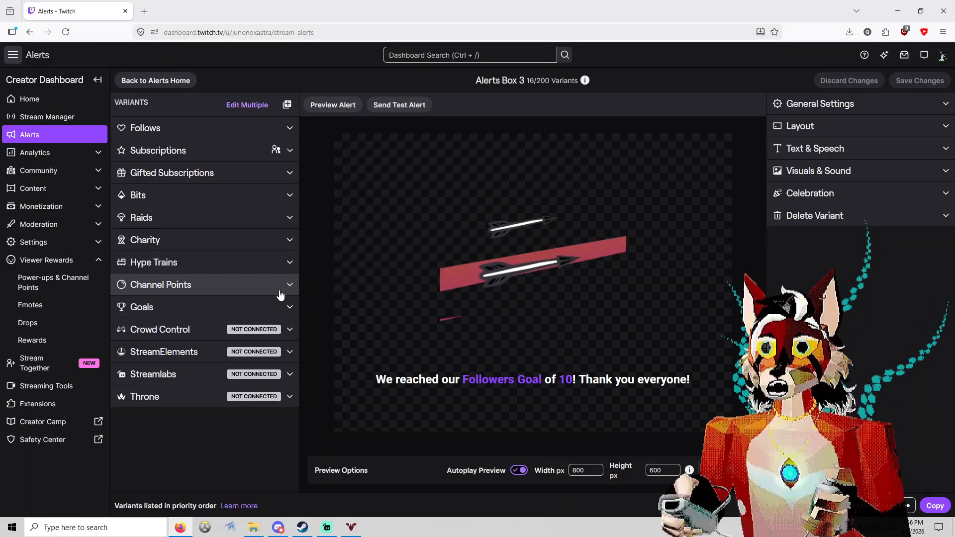
Switch off the Hype Train Started and Hype Train New All Time High variants under Hype Trains
left_click(282, 285)
left_click(282, 285)
left_click(282, 265)
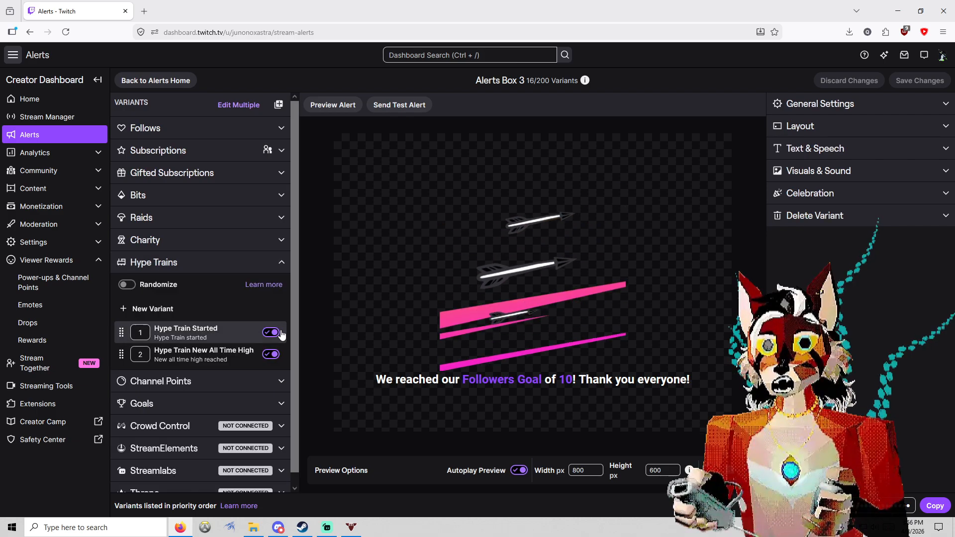
left_click(277, 334)
left_click(273, 355)
left_click(259, 263)
Switch off the Charity Donation variant under Charity and the Raid of Any Amount variant under Raids
left_click(272, 246)
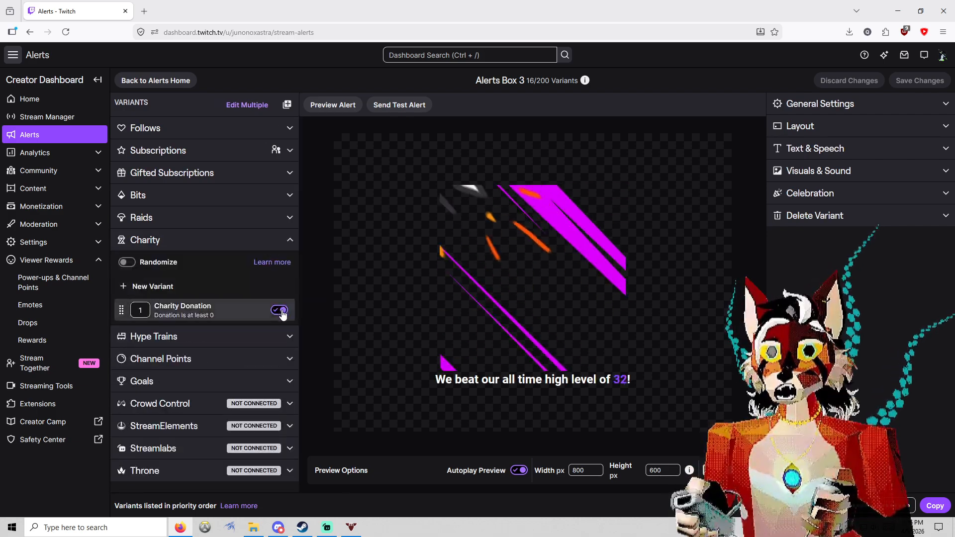
left_click(279, 310)
left_click(284, 240)
left_click(283, 217)
left_click(278, 284)
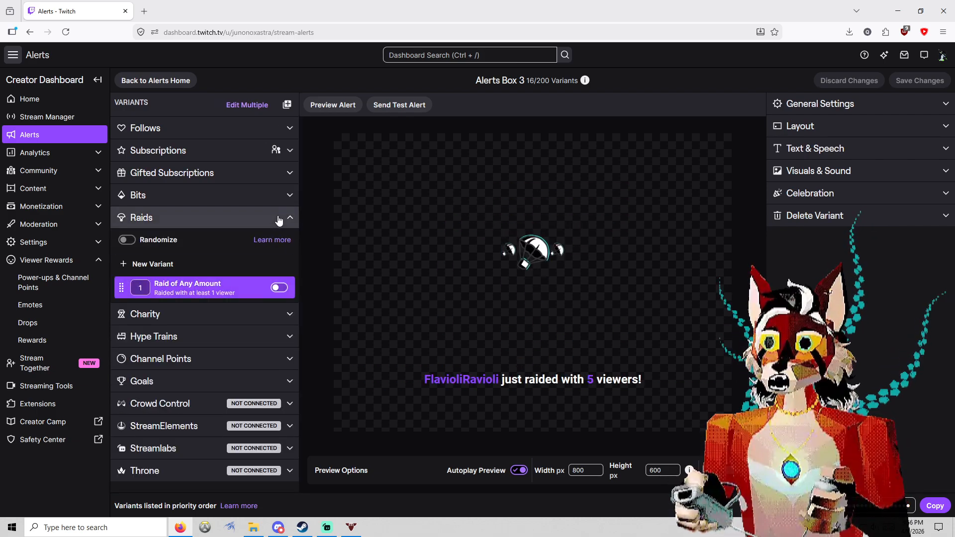
left_click(284, 217)
Switch off the Bits variant and both Gifted Subscriptions variants in the alert box
left_click(286, 195)
left_click(277, 265)
left_click(293, 197)
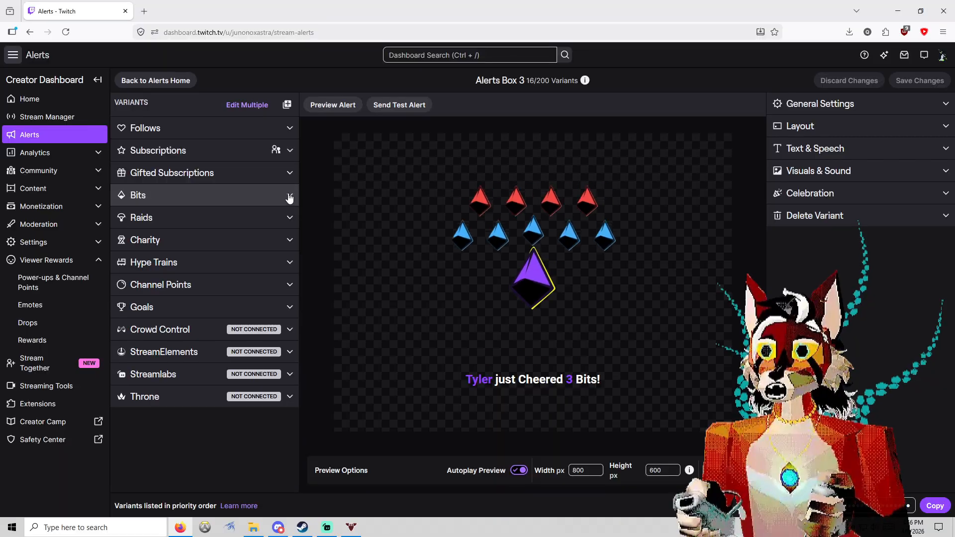
left_click(290, 172)
left_click(273, 240)
left_click(276, 263)
left_click(282, 174)
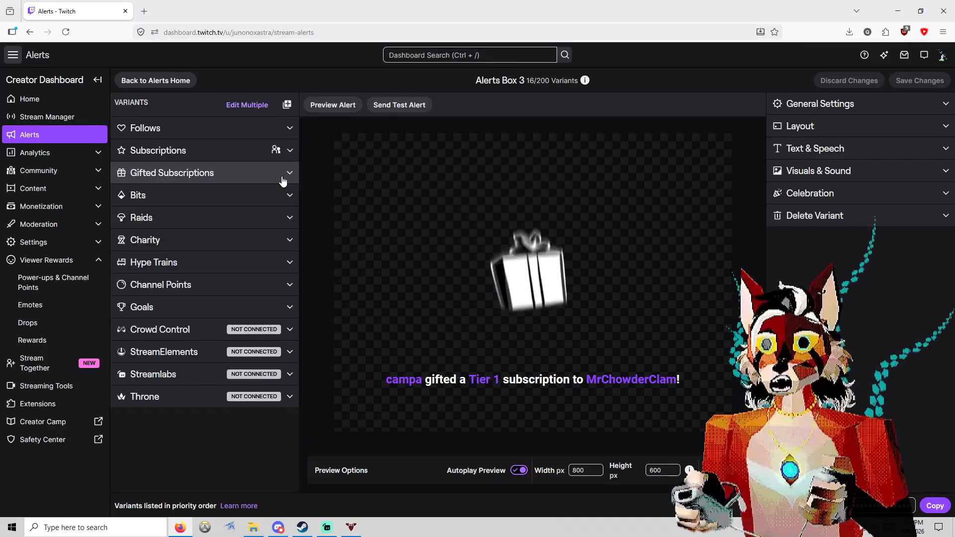
Switch off the Prime Subscription and Resubscription variants under Subscriptions, and try to switch off New Subscriber
left_click(282, 150)
left_click(271, 220)
left_click(274, 244)
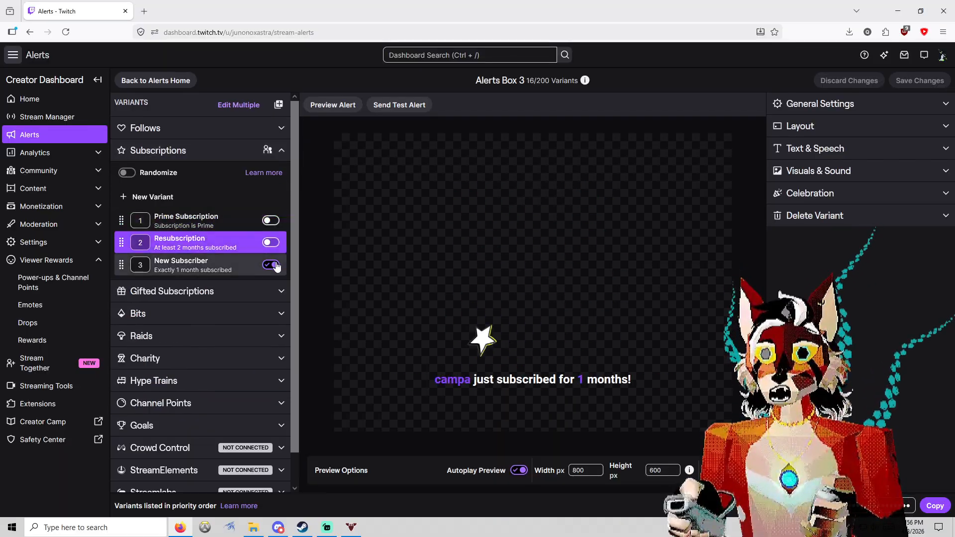
left_click(271, 265)
left_click(284, 151)
left_click(287, 155)
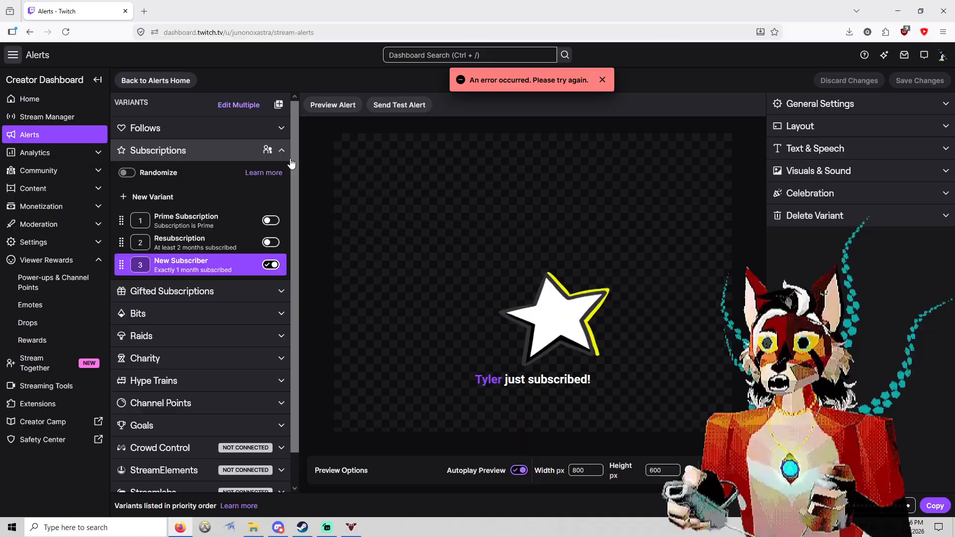
Switch off the New Subscriber variant under Subscriptions and the New Follow variant under Follows
left_click(272, 265)
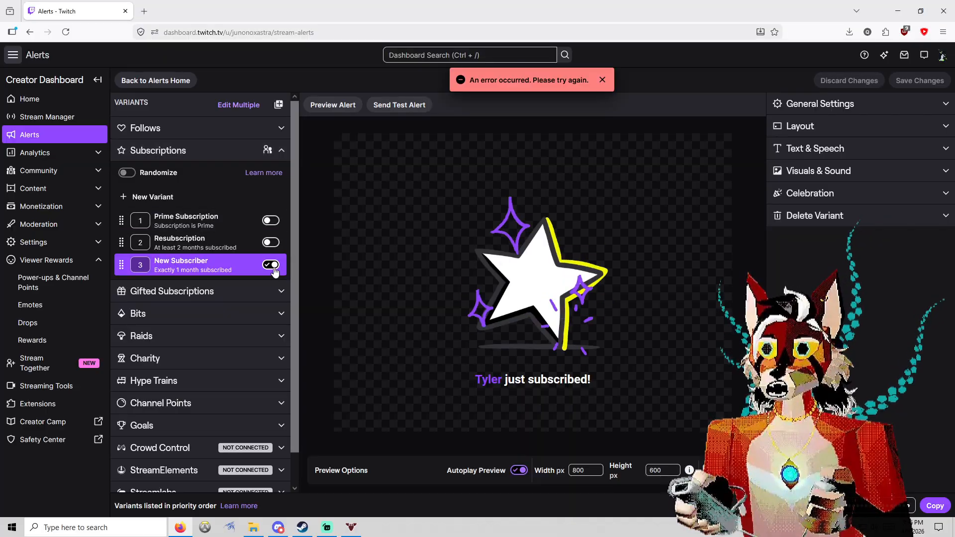
left_click(282, 151)
left_click(282, 128)
left_click(281, 199)
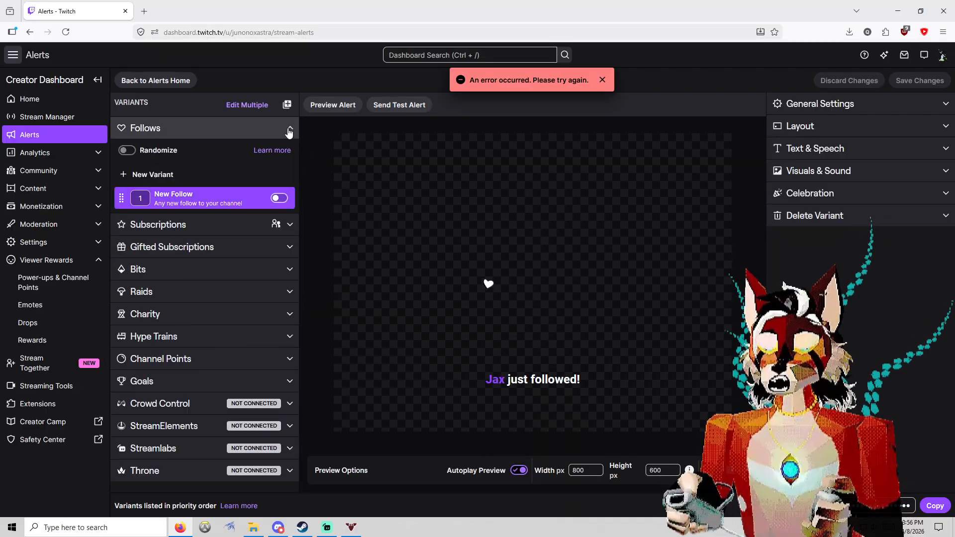
Set the alert condition of the Custom Point Redemption variant under Channel Points to Pats
left_click(288, 129)
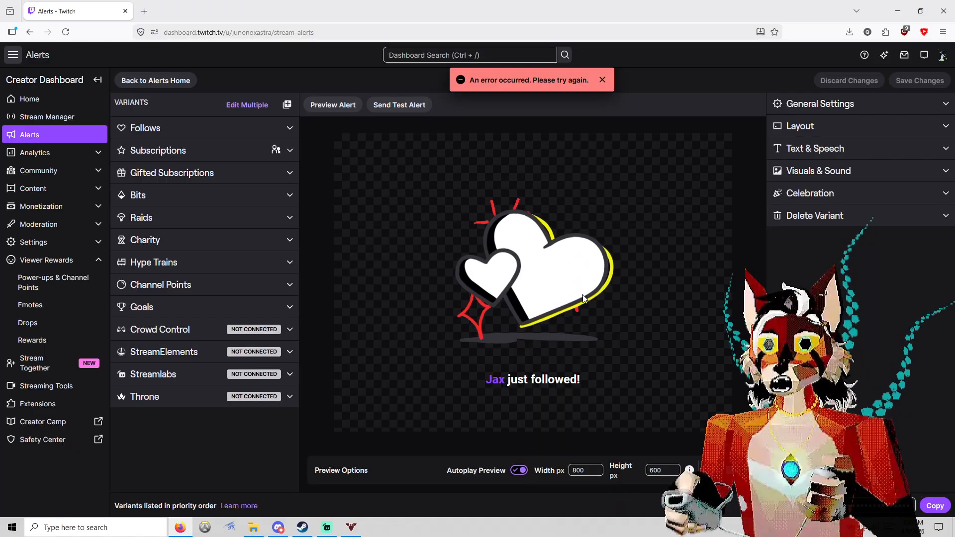
left_click(271, 287)
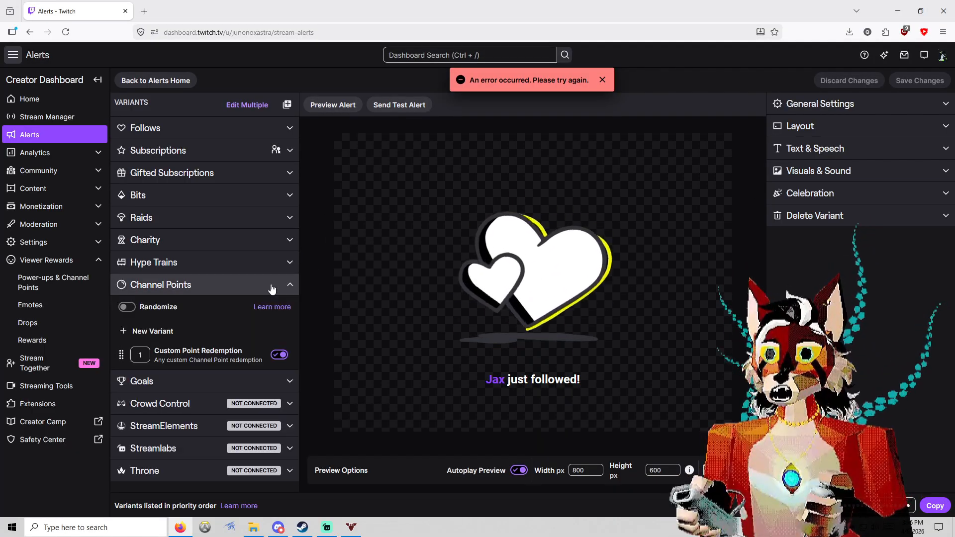
left_click(212, 362)
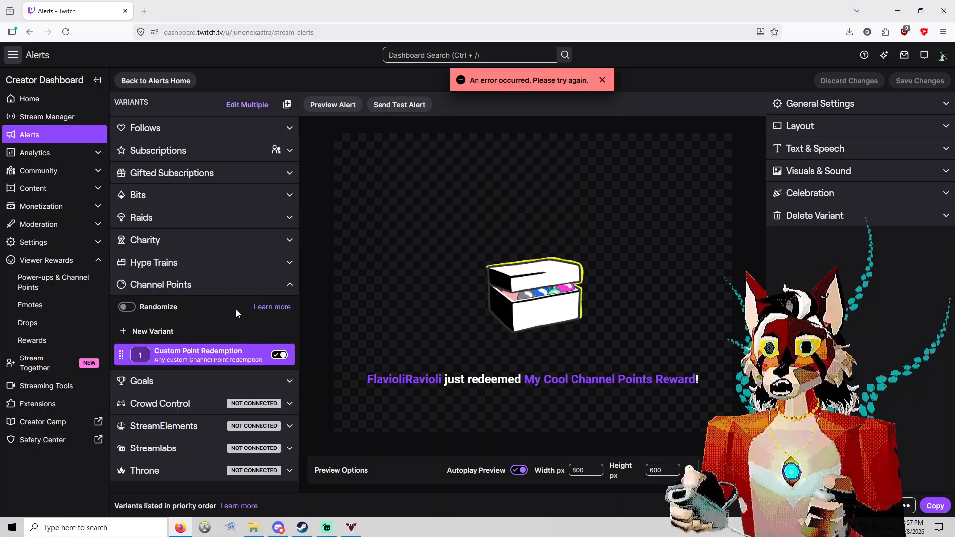
left_click(840, 105)
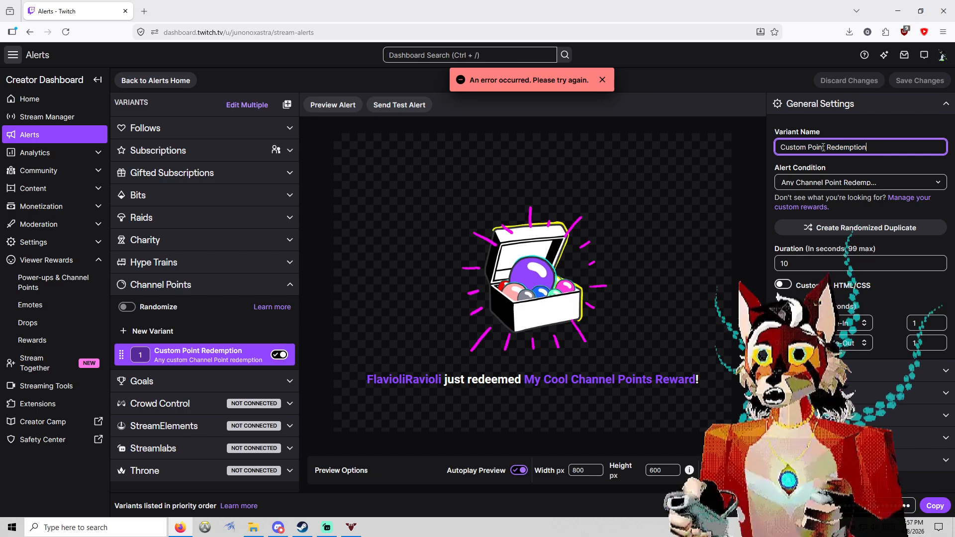
left_click_drag(787, 147, 866, 147)
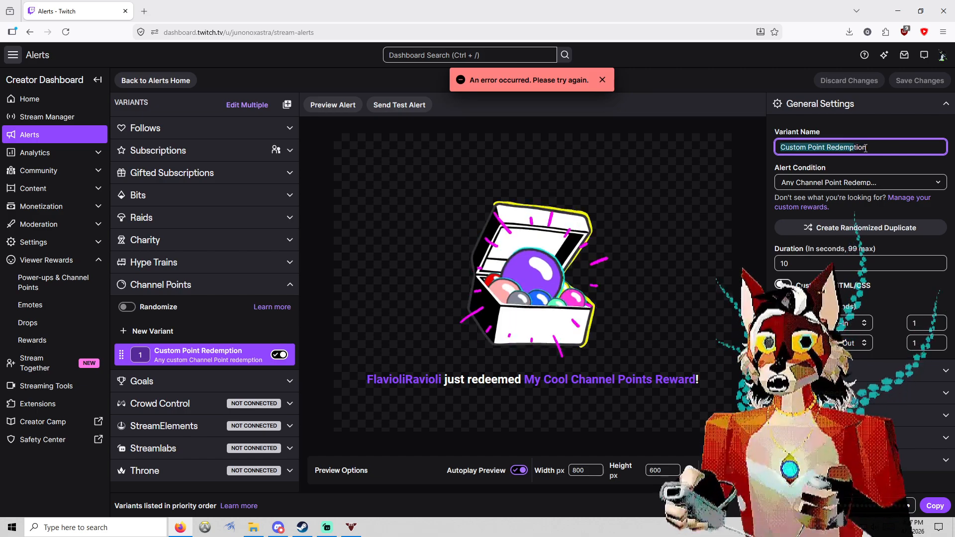
left_click(893, 148)
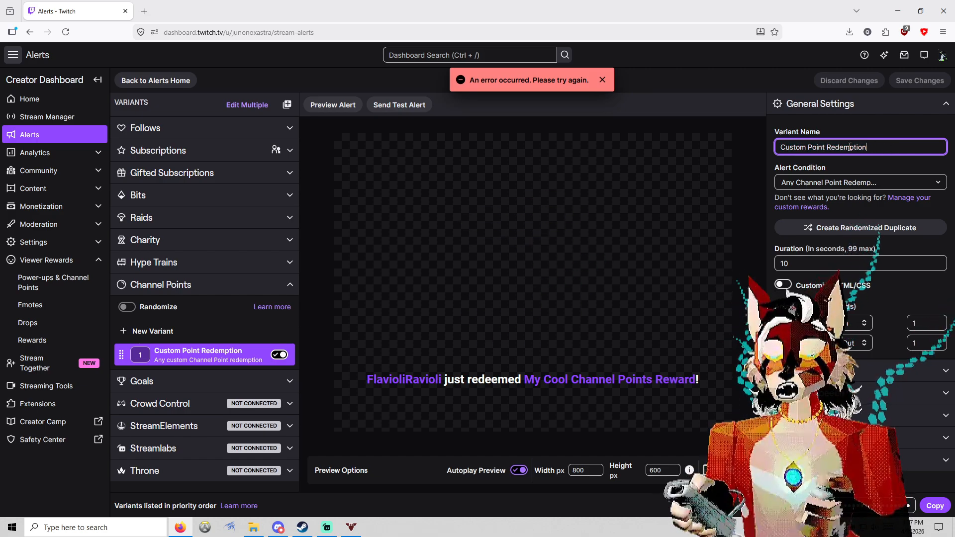
left_click(808, 182)
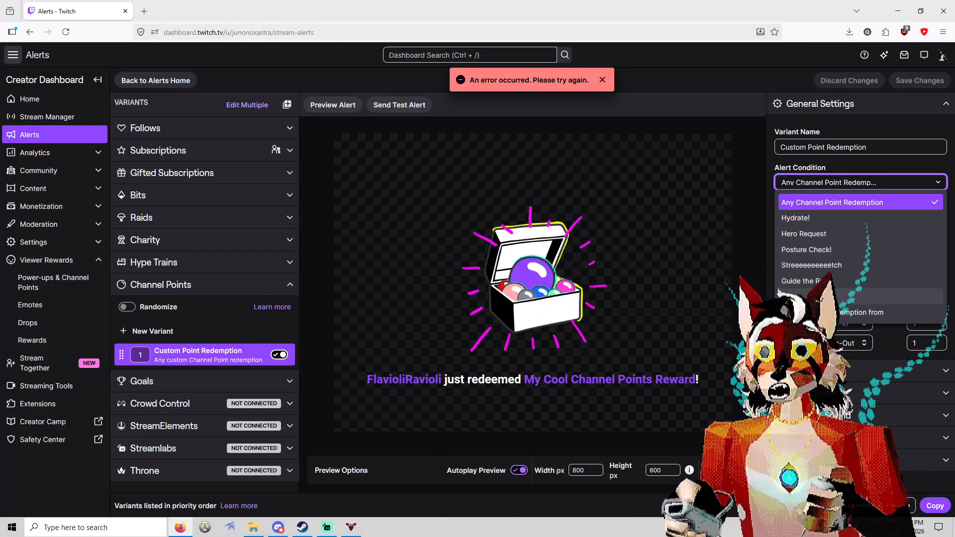
left_click(780, 296)
Examine the duration and transition settings of the Pats redemption alert
left_click(777, 264)
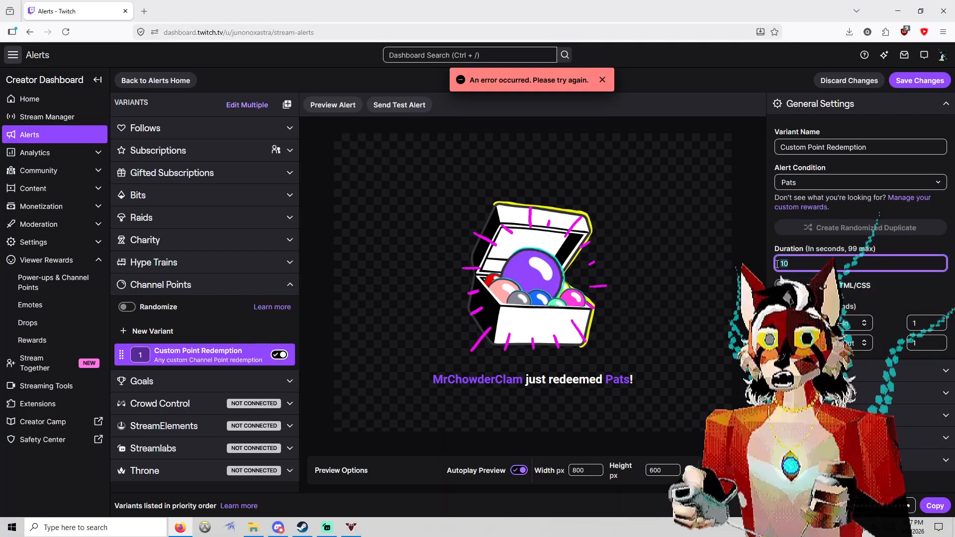
left_click_drag(778, 264, 806, 262)
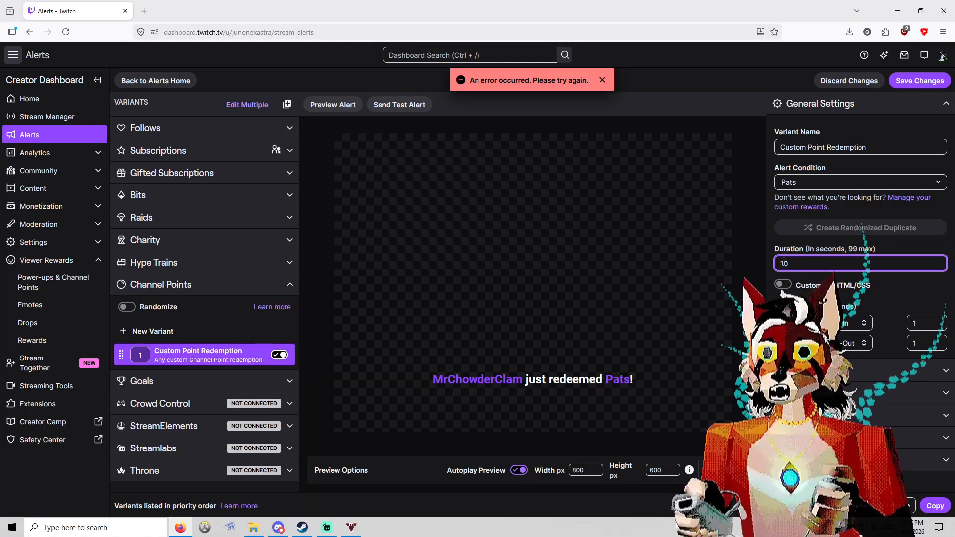
left_click(850, 252)
left_click(872, 262)
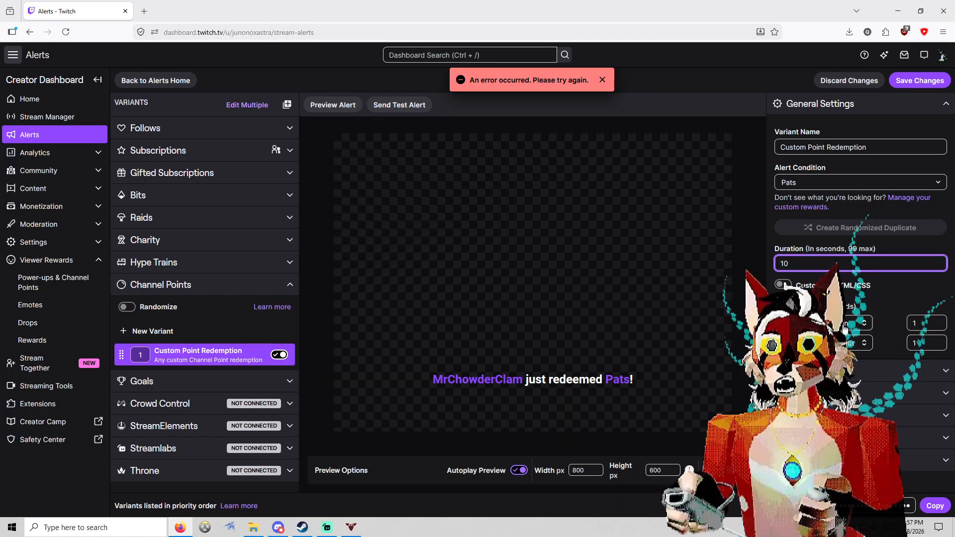
left_click(821, 323)
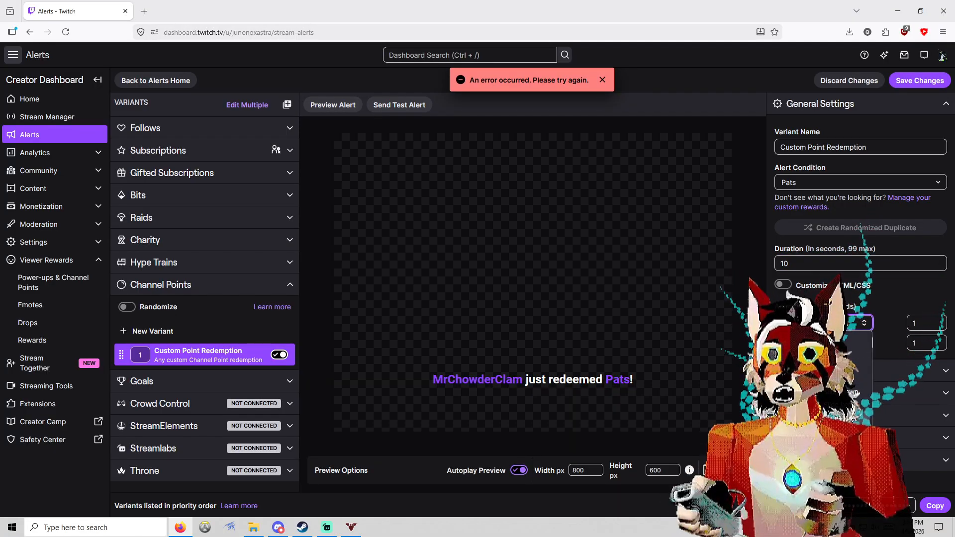
left_click(845, 352)
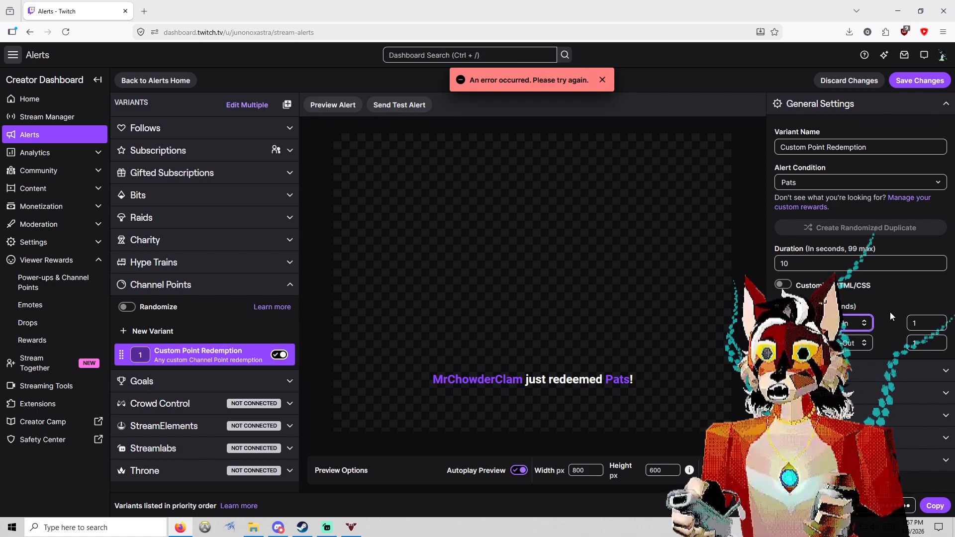
left_click(848, 104)
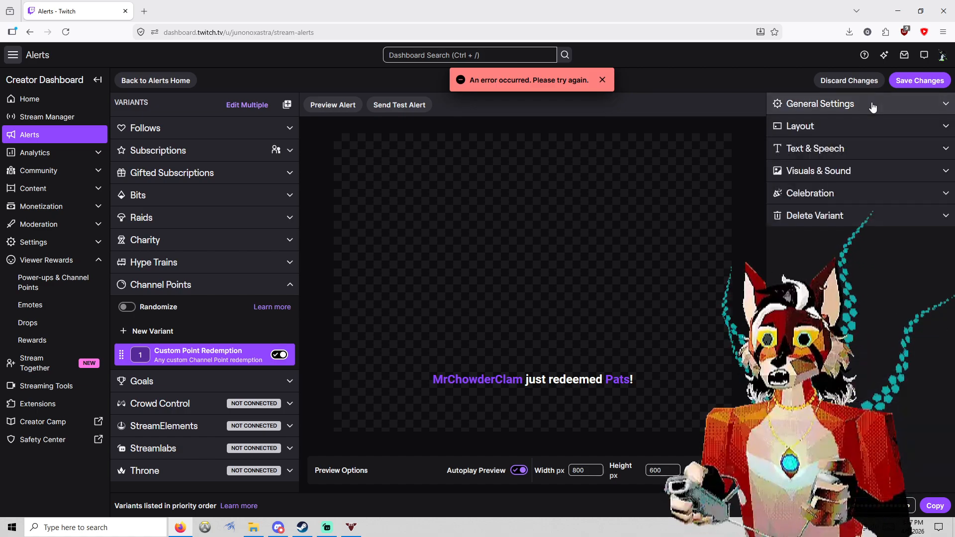
Clear the message text of the Pats redemption alert so that it shows no text
left_click(845, 148)
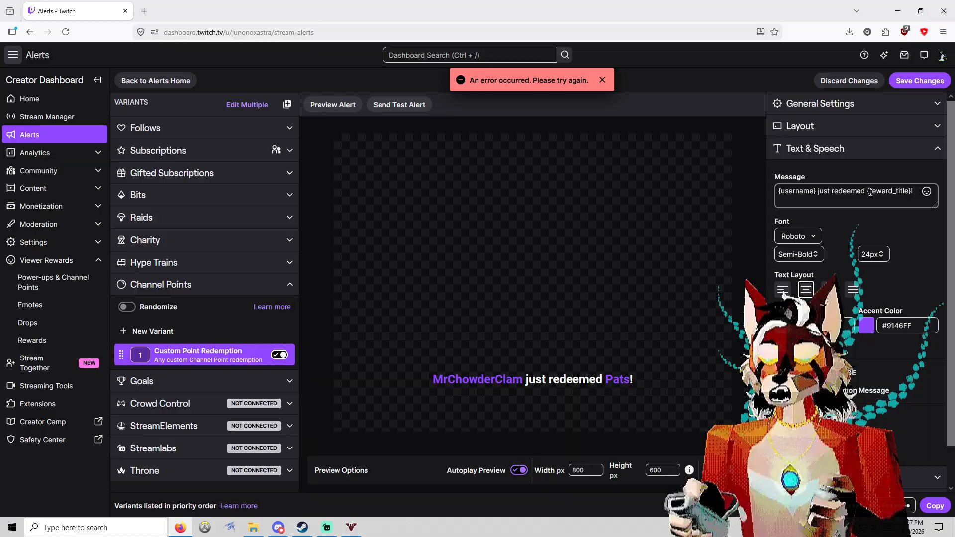
triple_click(914, 191)
key("BackSpace")
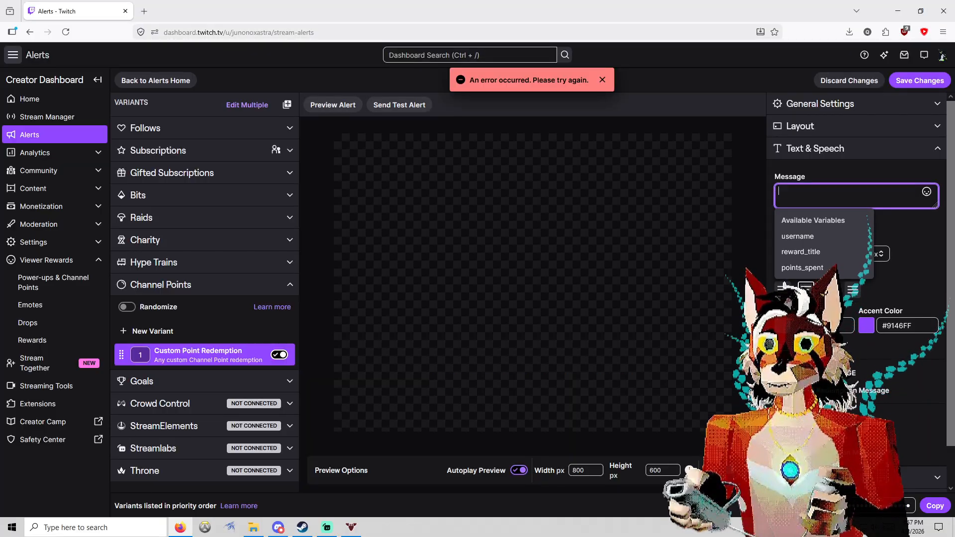
left_click(877, 225)
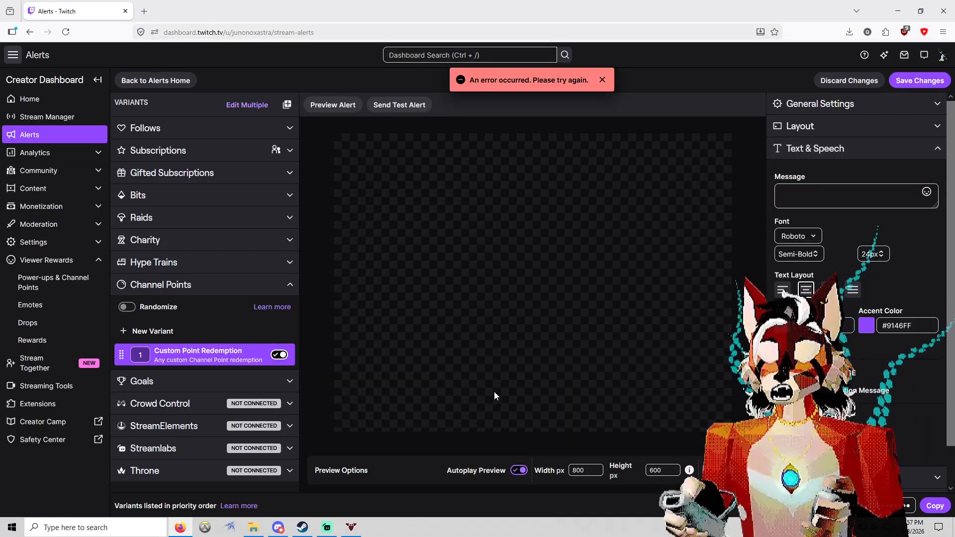
scroll(940, 235, "down", 2)
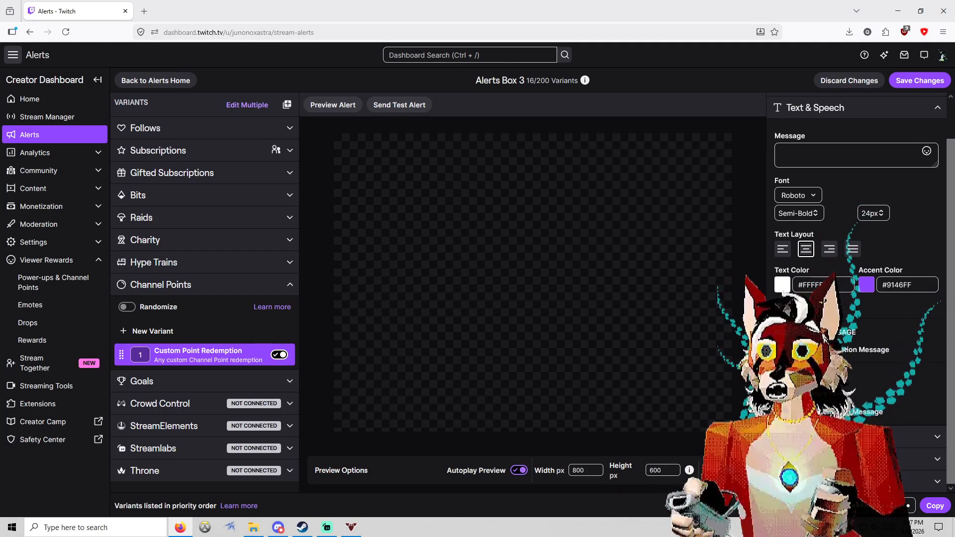
scroll(883, 154, "up", 2)
left_click(890, 147)
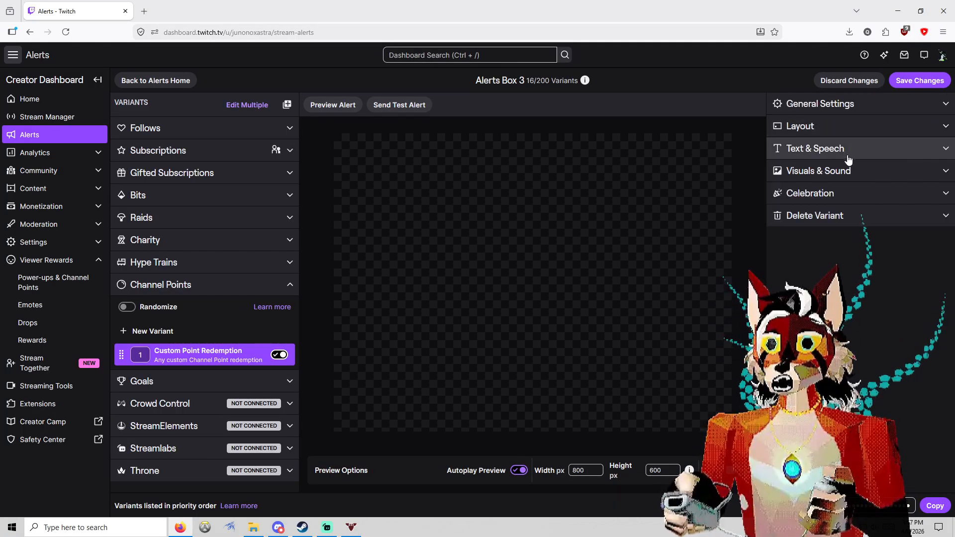
Examine the celebration options and the alert image and alert sound settings of the Pats variant
left_click(890, 173)
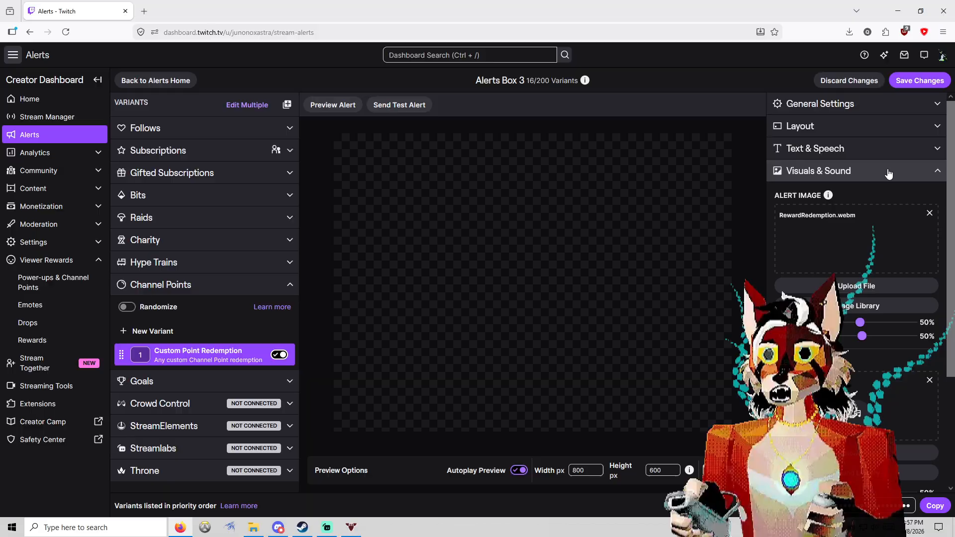
left_click(913, 179)
left_click(864, 194)
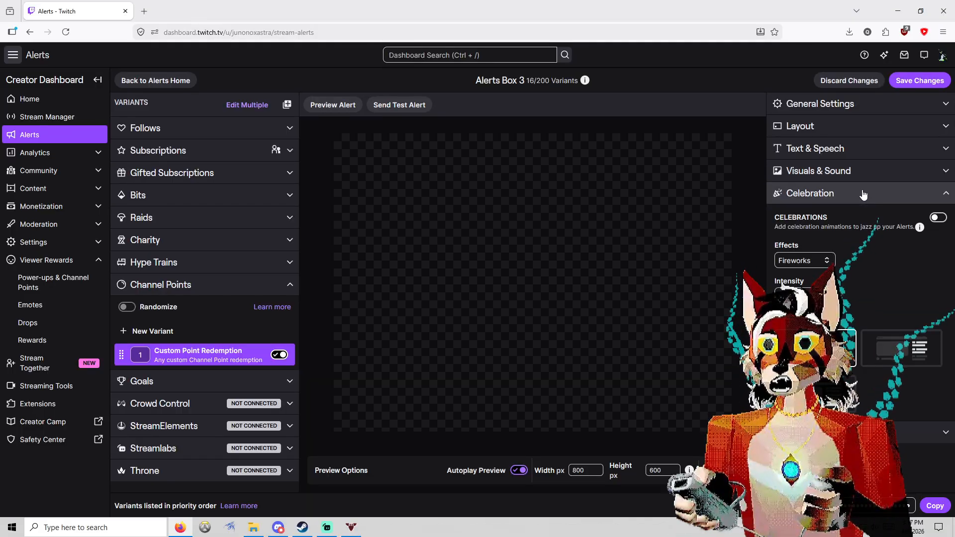
left_click(864, 170)
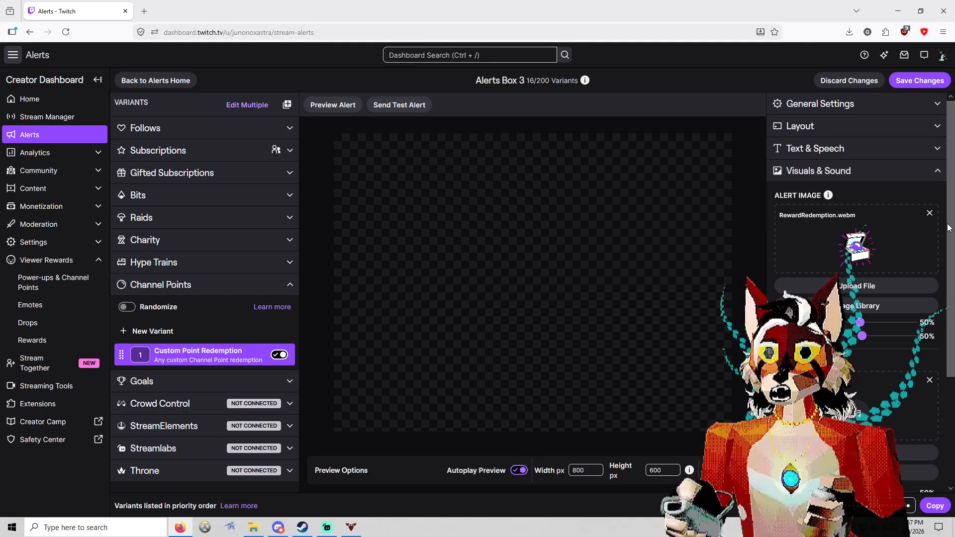
scroll(948, 227, "down", 2)
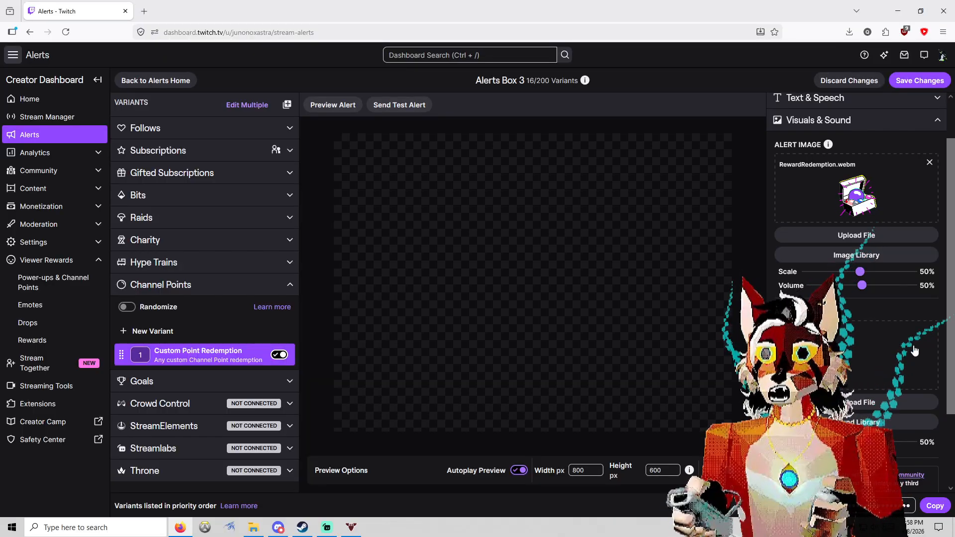
scroll(915, 350, "up", 2)
scroll(864, 398, "down", 2)
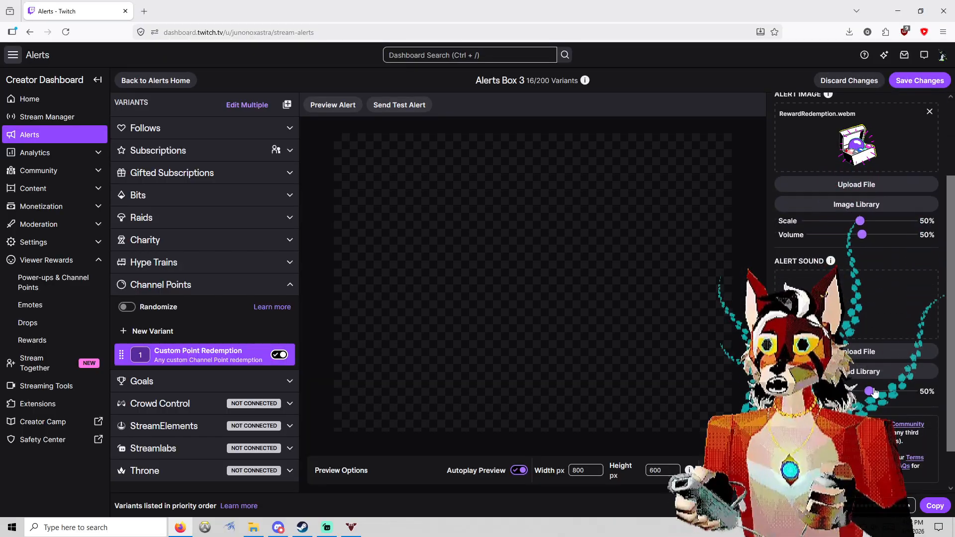
scroll(904, 329, "up", 2)
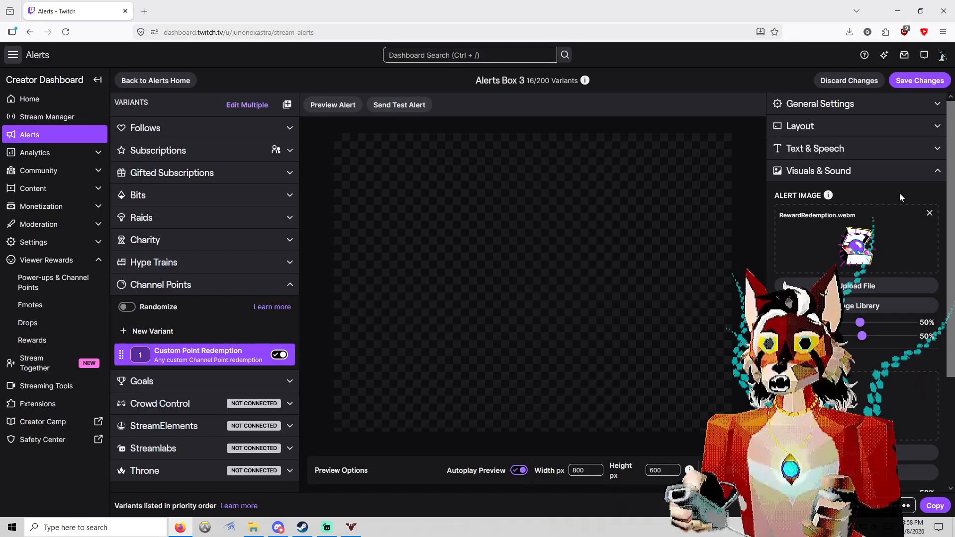
Upload 200.gif as the alert image of the Pats variant and save the changes
mouse_move(900, 229)
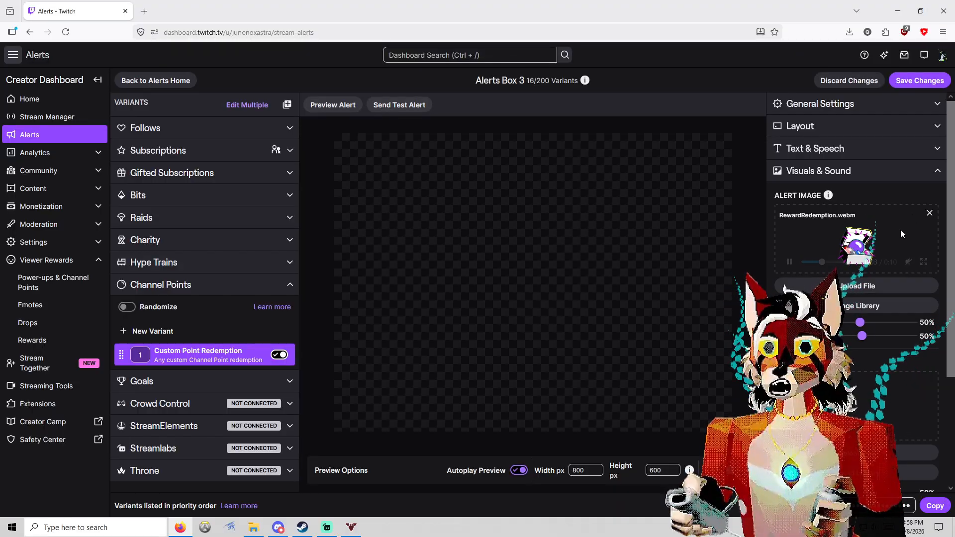
left_click(848, 293)
double_click(433, 182)
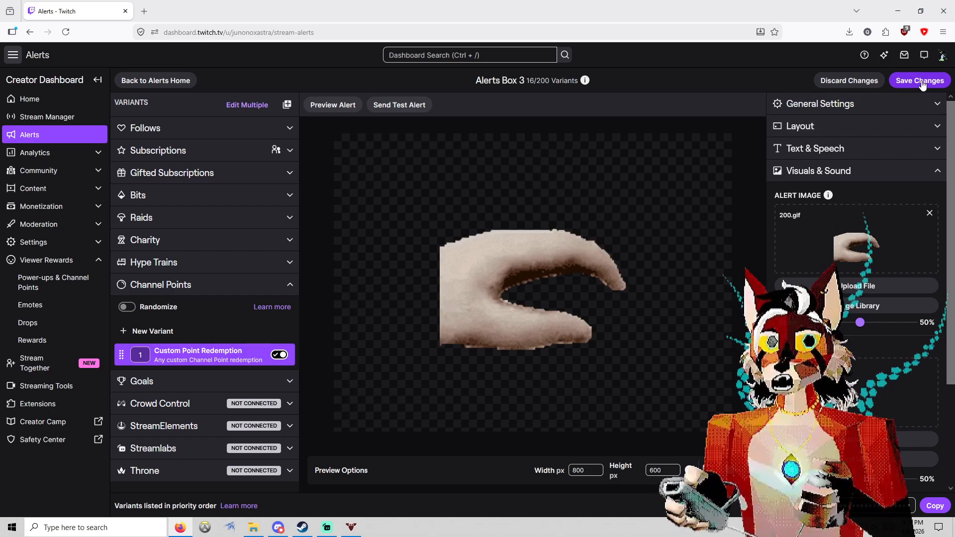
left_click(921, 80)
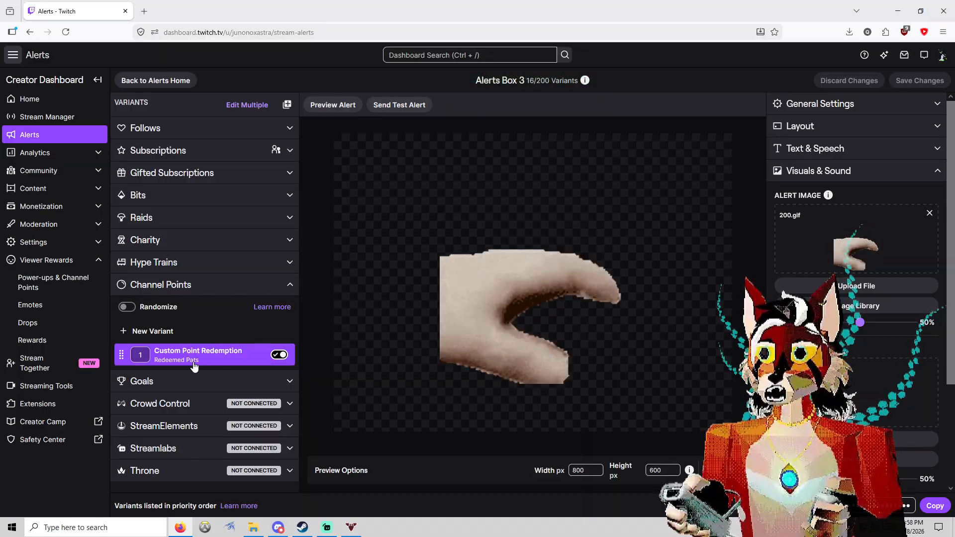
Recheck the saved variant's general and visual settings, and copy the alert box's browser source URL
left_click(915, 107)
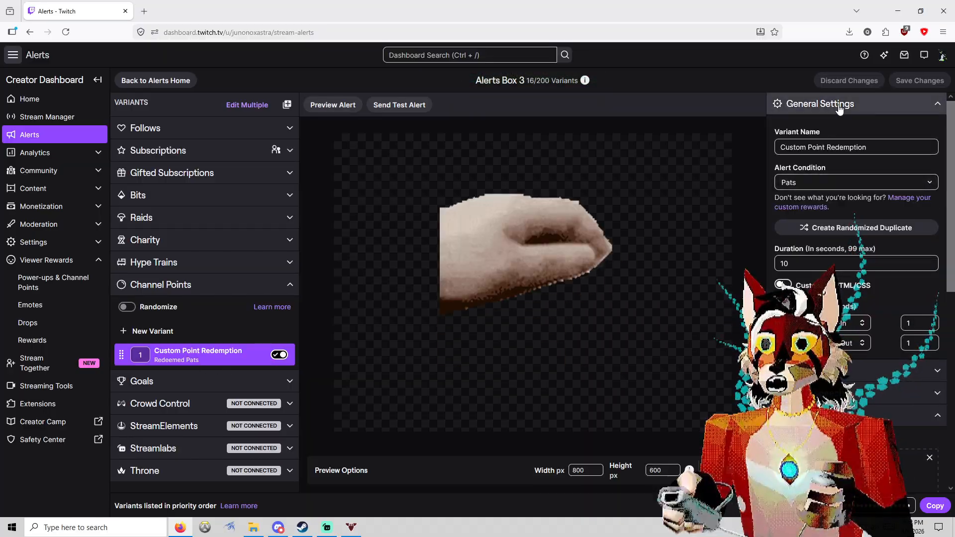
left_click(899, 105)
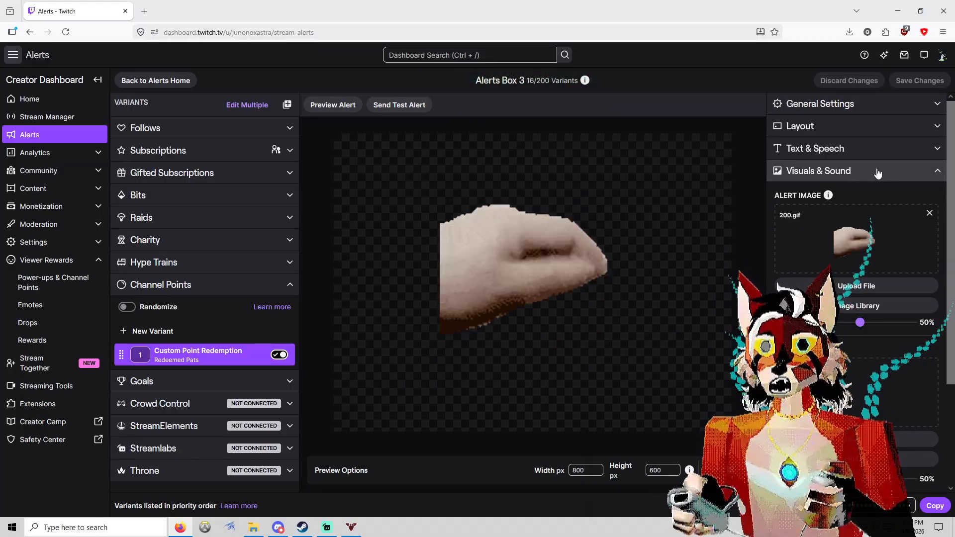
left_click(864, 167)
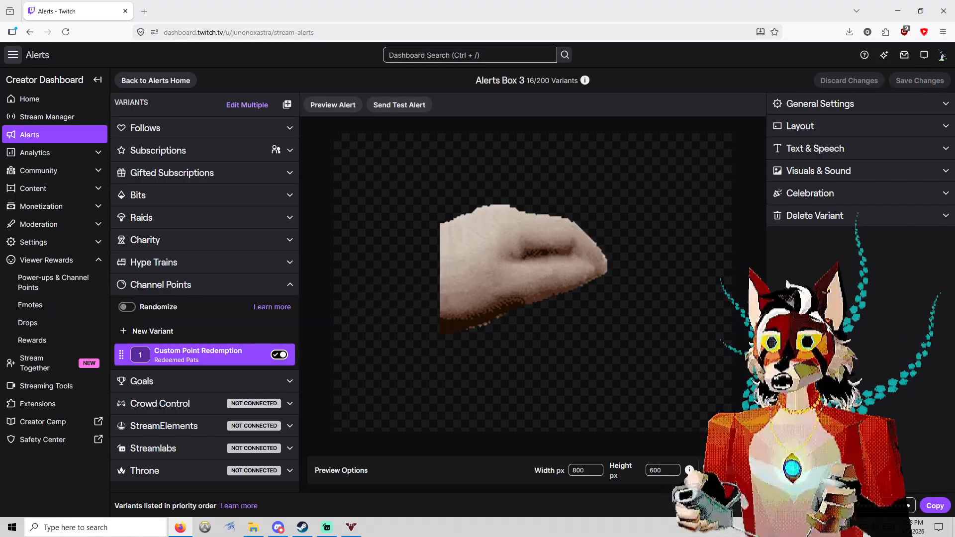
left_click(935, 505)
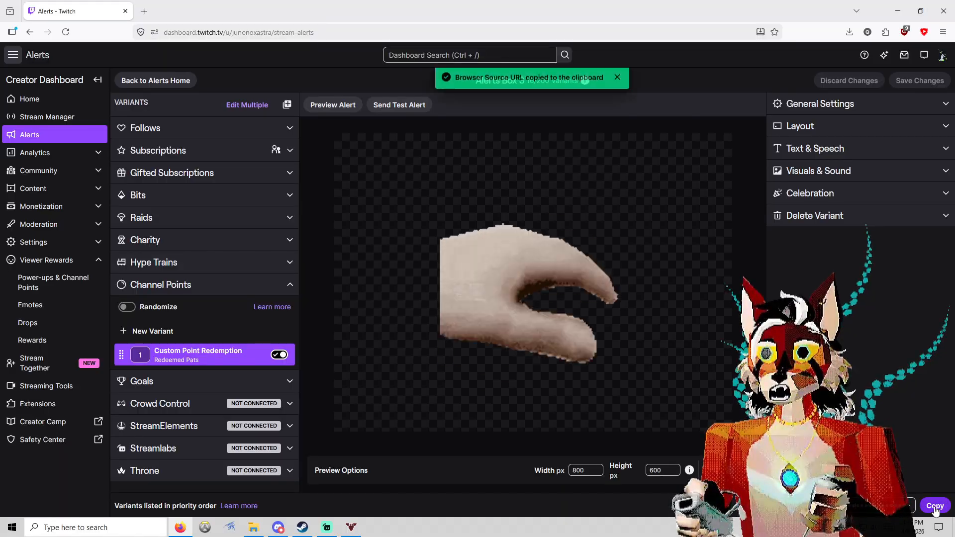
Switch to Streamlabs Desktop, add a new browser source to the scene, and paste the alert box's browser source URL as its URL
left_click(906, 8)
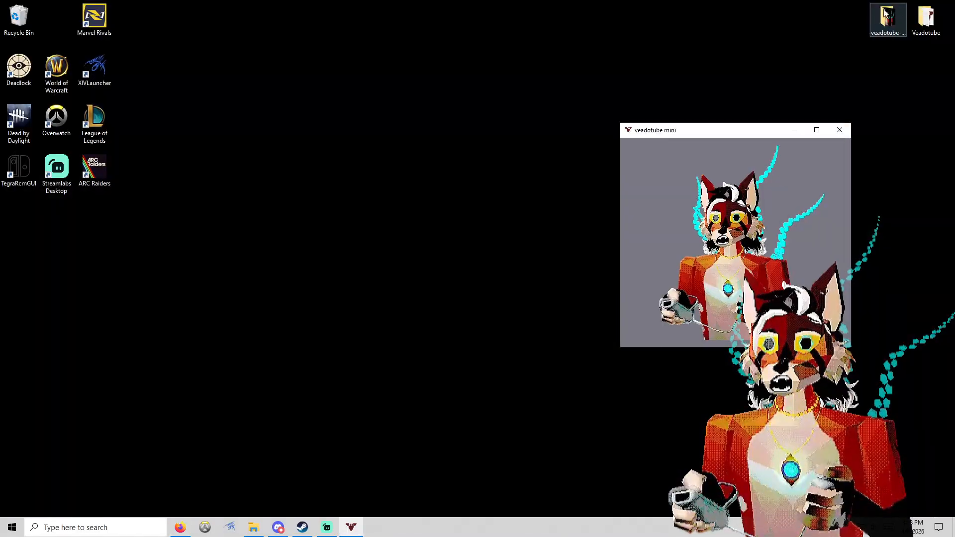
left_click(329, 527)
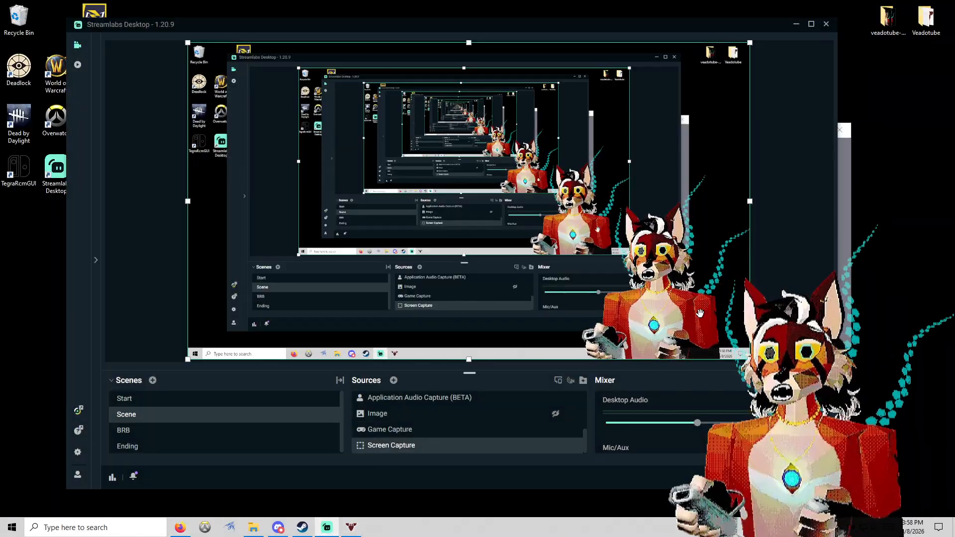
left_click(394, 380)
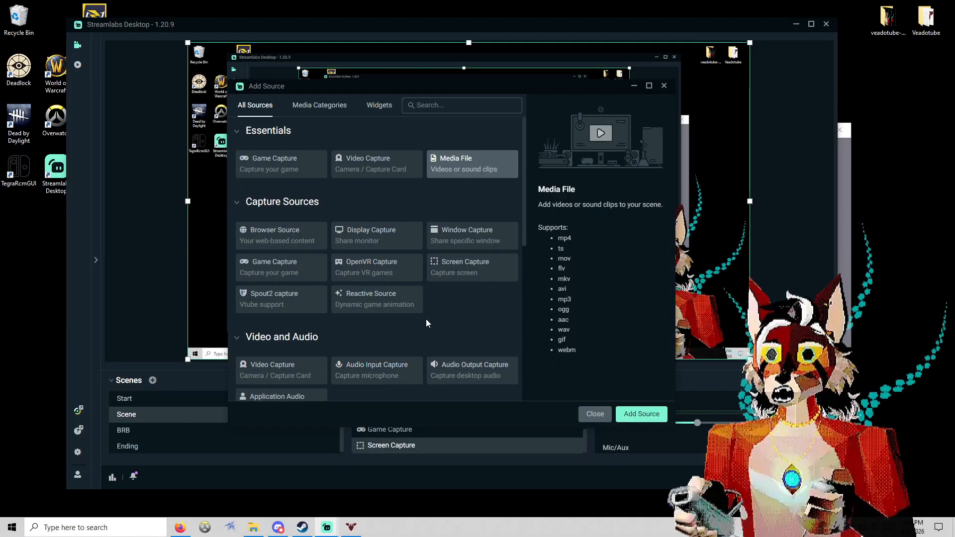
double_click(305, 241)
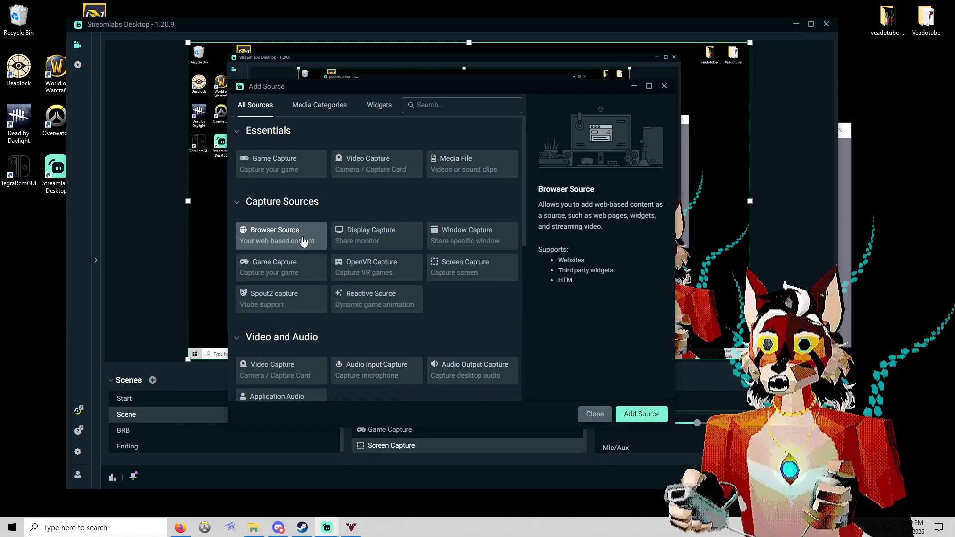
left_click(402, 318)
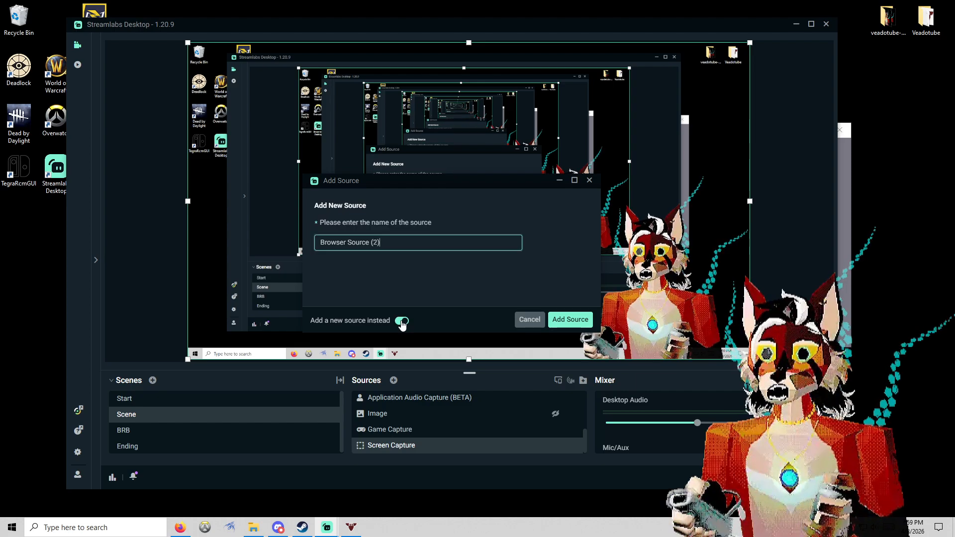
left_click(571, 320)
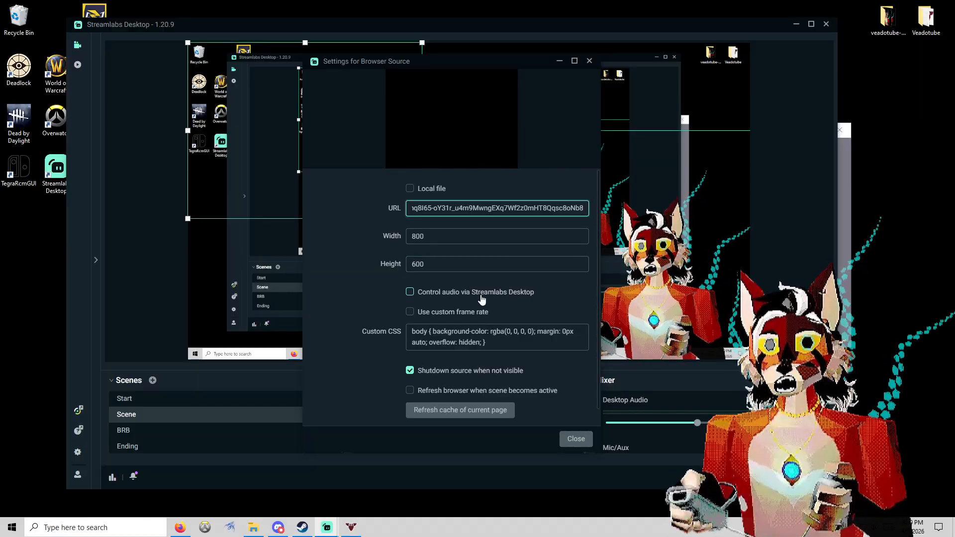
Enable audio control via Streamlabs Desktop for the new browser source and close its settings
left_click(521, 298)
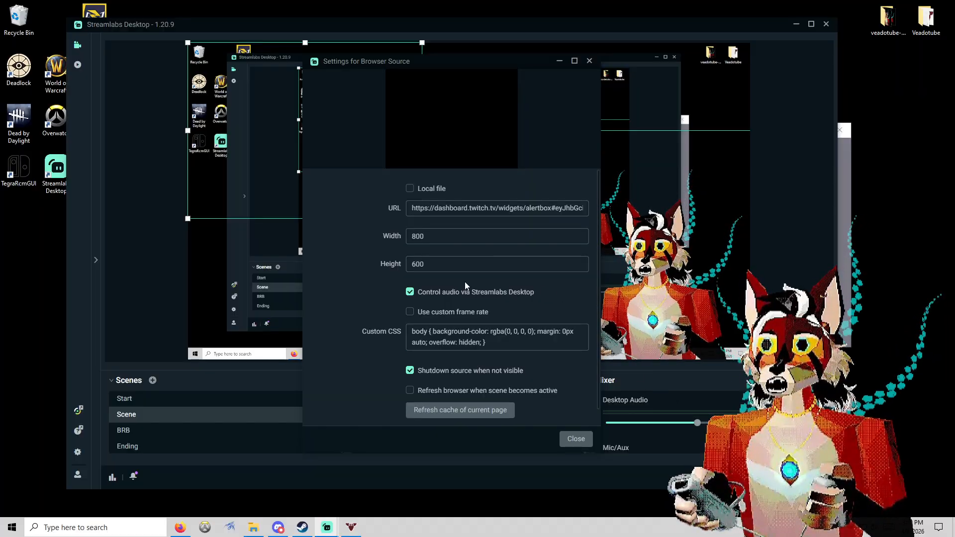
scroll(381, 295, "down", 1)
scroll(383, 271, "up", 1)
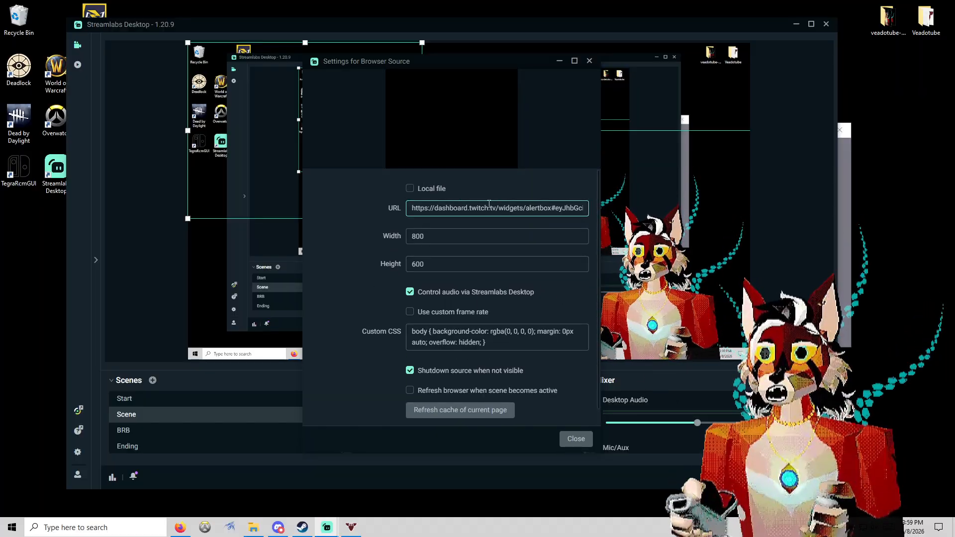
left_click(576, 440)
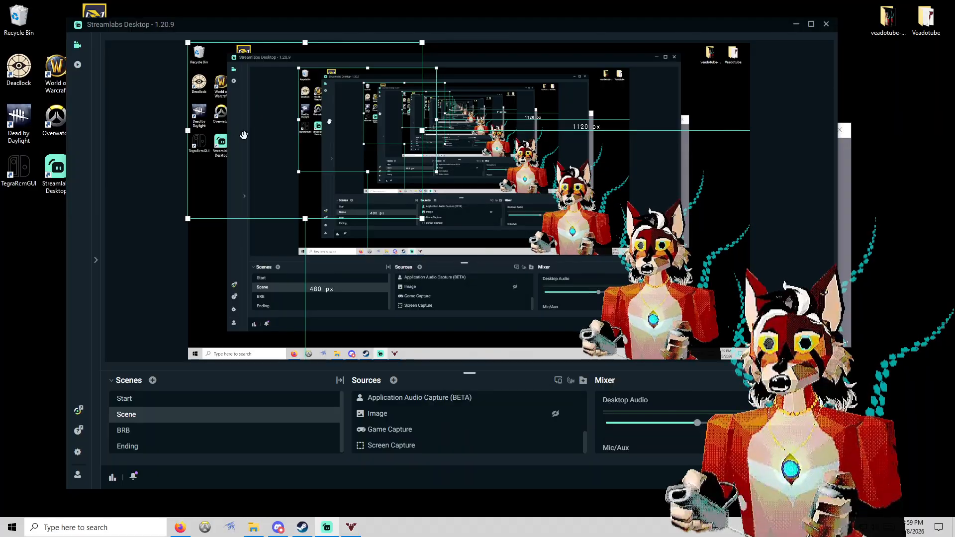
Set the audio monitoring of Browser Source (2) to Monitor and Output in the advanced audio settings
scroll(666, 422, "down", 3)
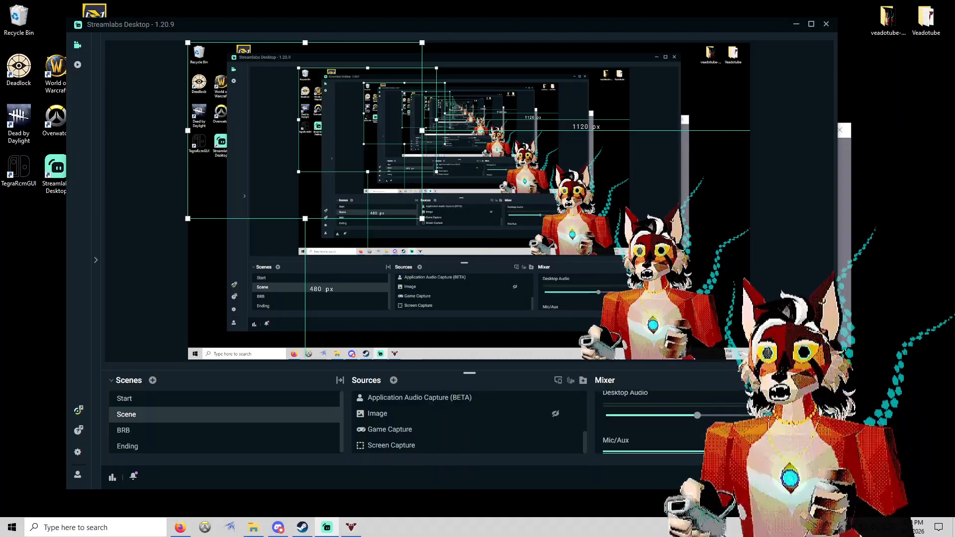
scroll(667, 428, "down", 3)
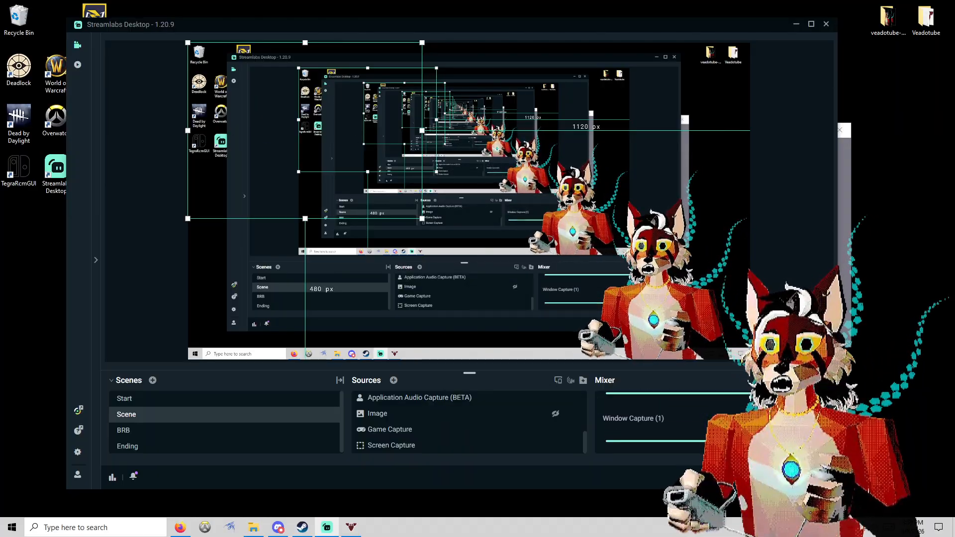
scroll(667, 422, "down", 1)
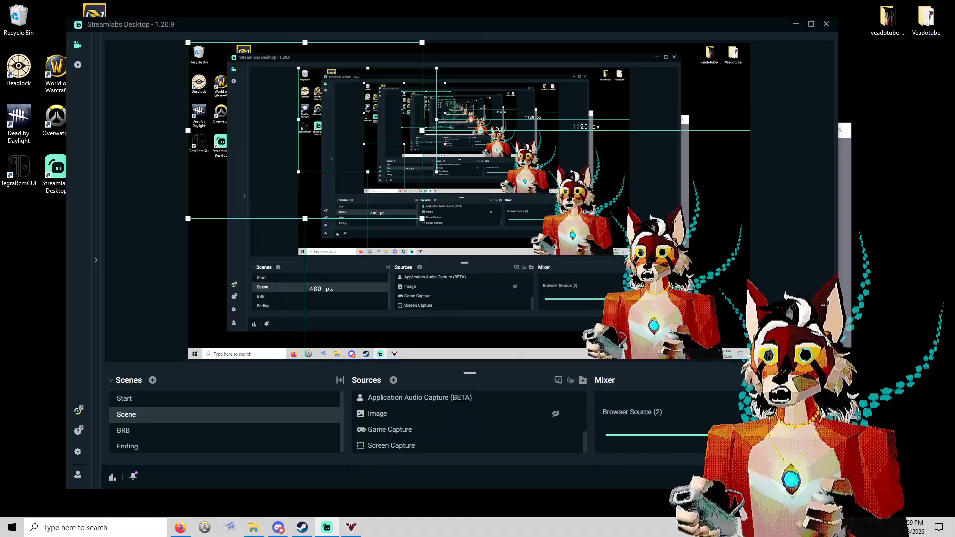
left_click(821, 435)
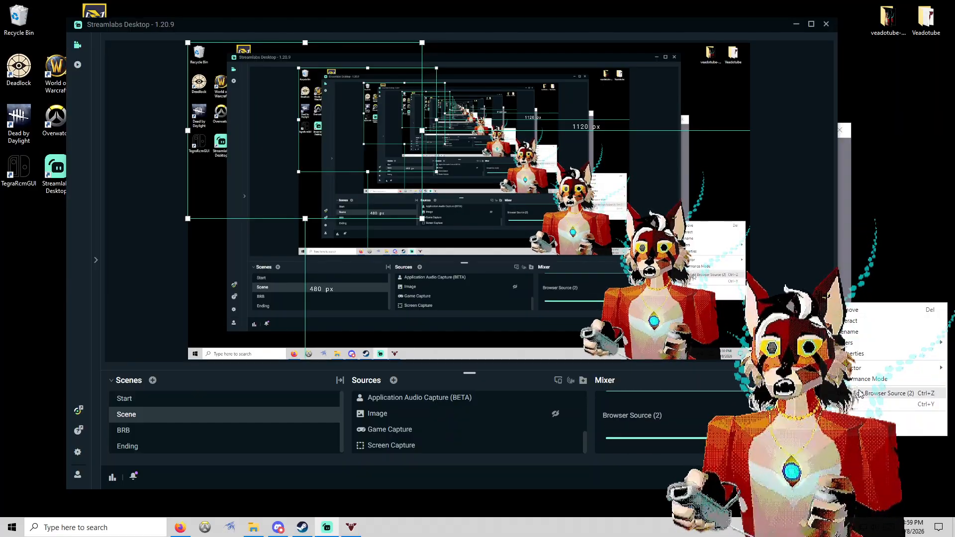
left_click(859, 352)
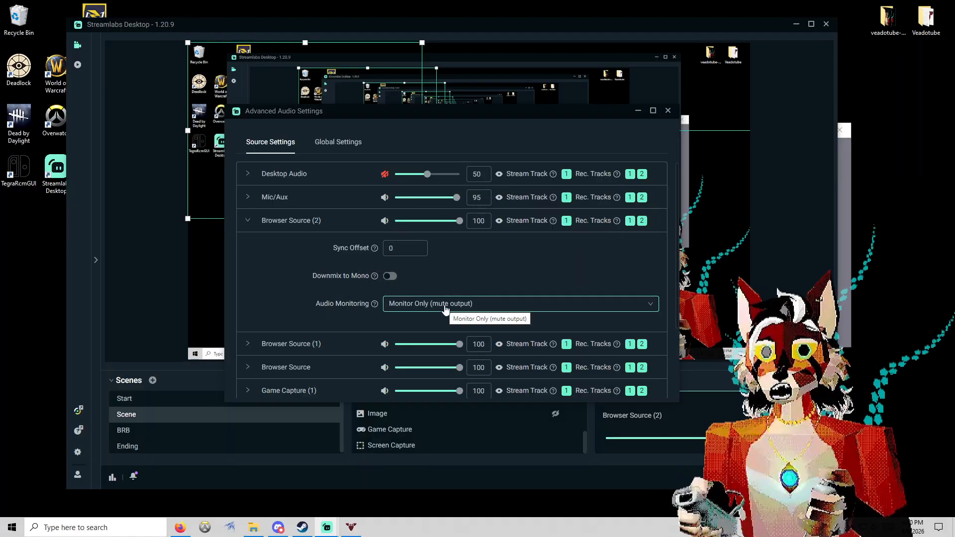
left_click(486, 305)
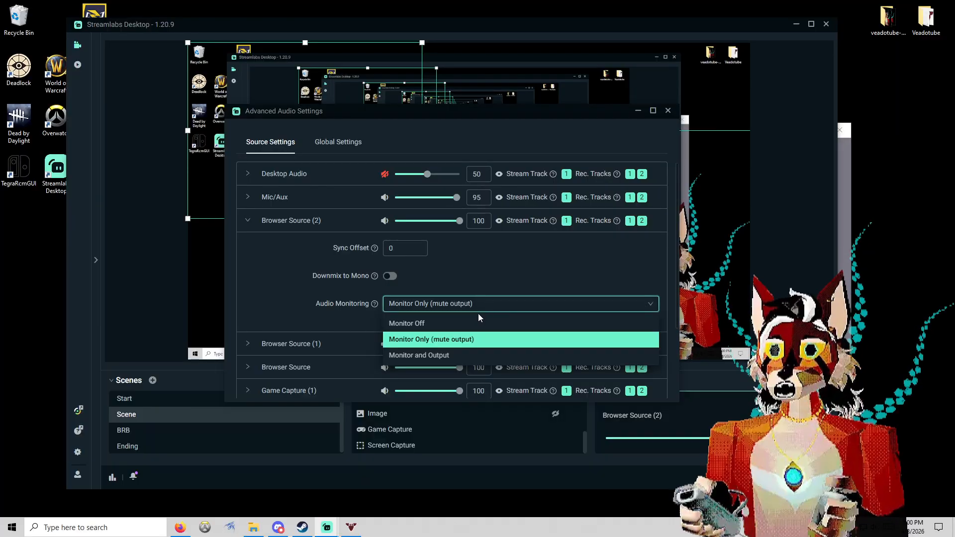
left_click(473, 356)
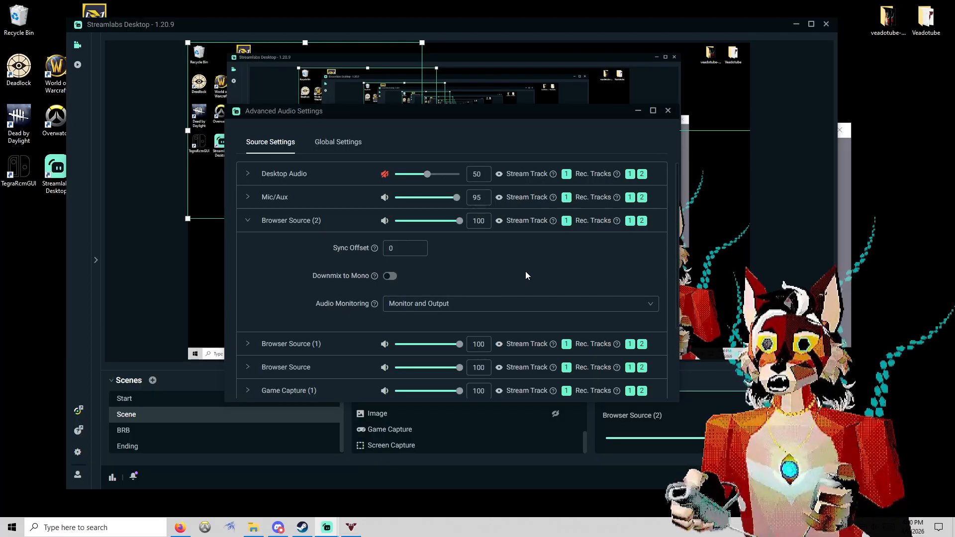
left_click(668, 111)
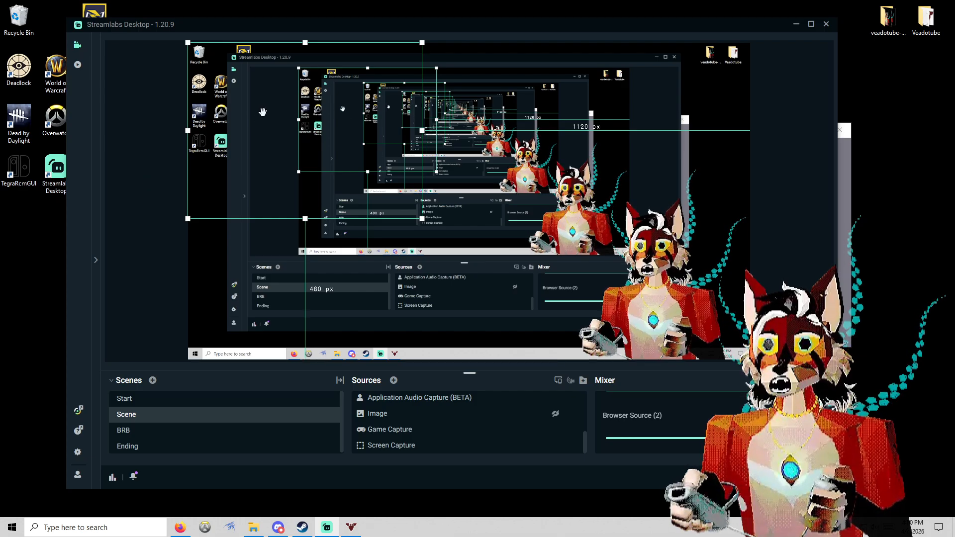
Move Browser Source (2) to about 1202 px from the canvas's left and 291 px from its top, and send a test alert from Twitch
left_click_drag(265, 114, 617, 198)
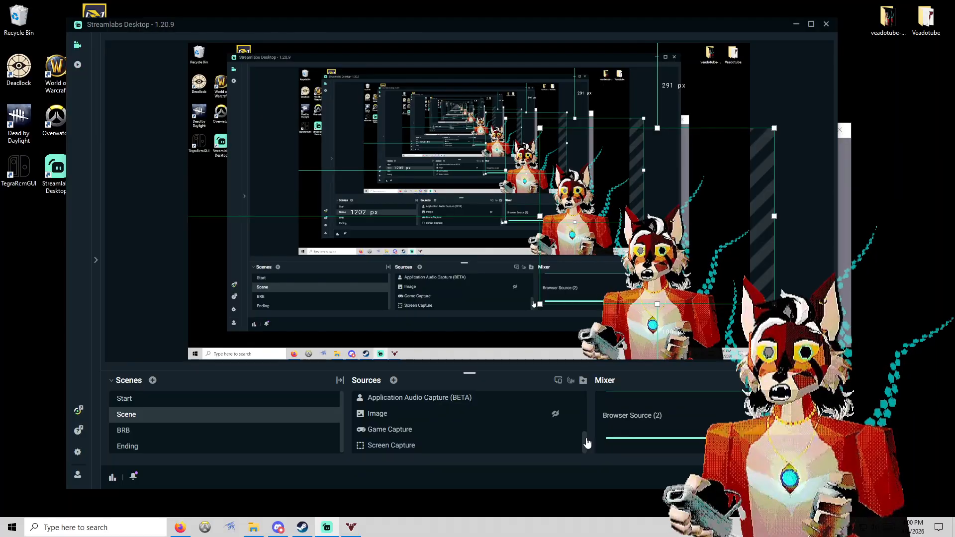
left_click_drag(588, 444, 592, 397)
left_click(180, 527)
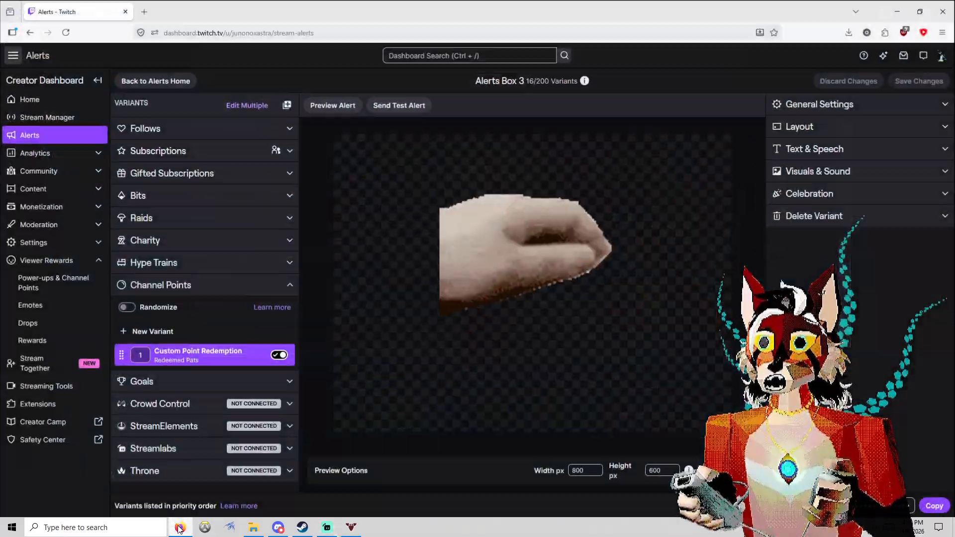
left_click(396, 109)
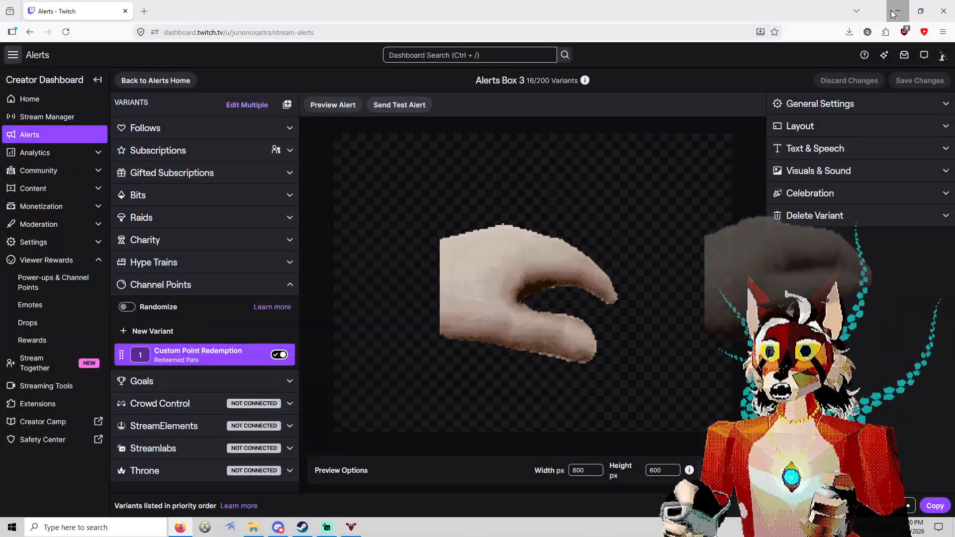
left_click(897, 10)
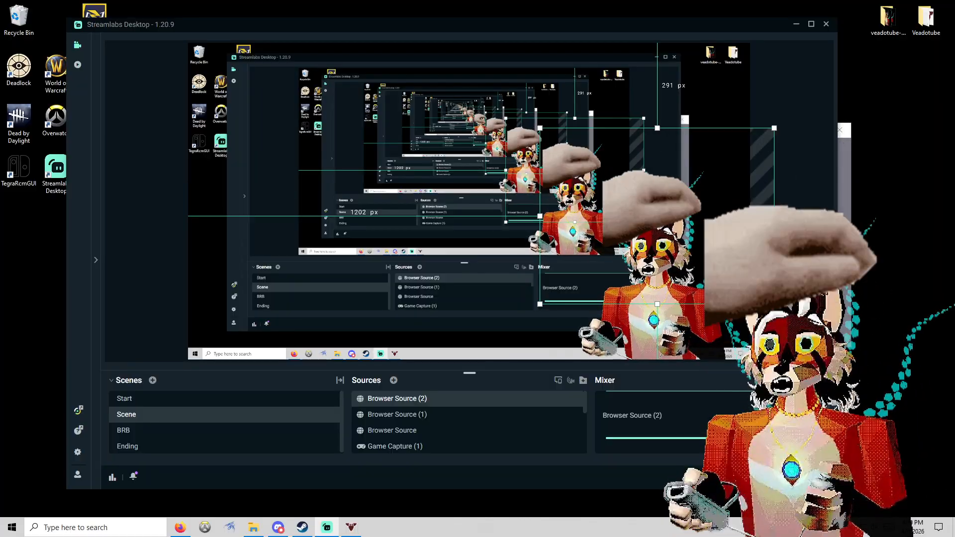
Shrink Browser Source (2) and place it about 1313 px from the canvas's left and 371 px from its top, over the avatar's head
left_click_drag(771, 303, 702, 250)
left_click_drag(605, 174, 635, 194)
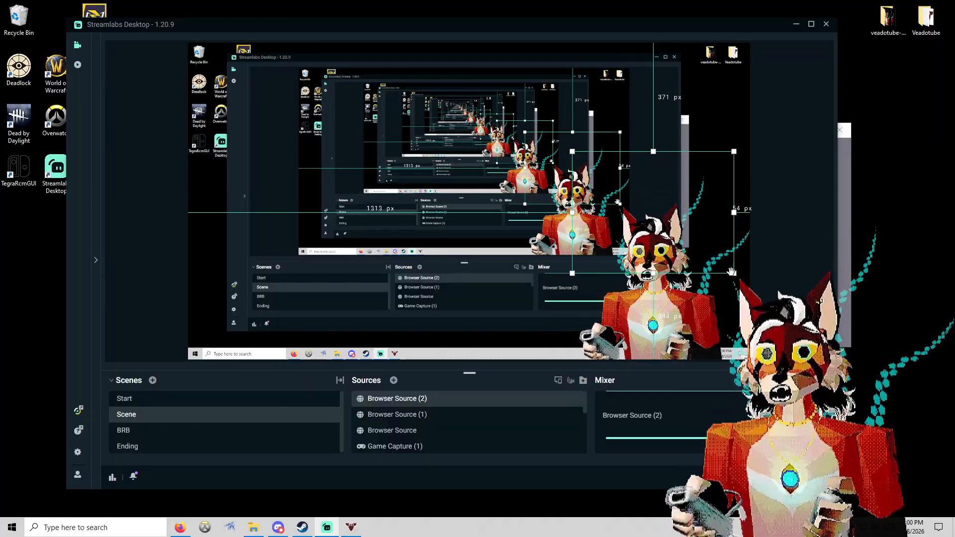
left_click_drag(736, 275, 734, 276)
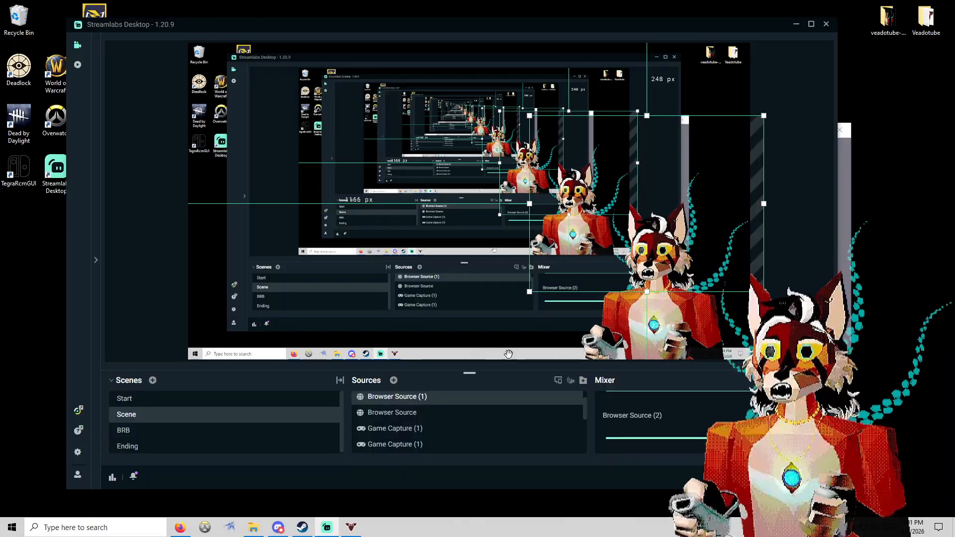
Send another test alert from Twitch and shift Browser Source (2) to about 1340 px from the canvas's left and 374 px from its top
left_click(180, 527)
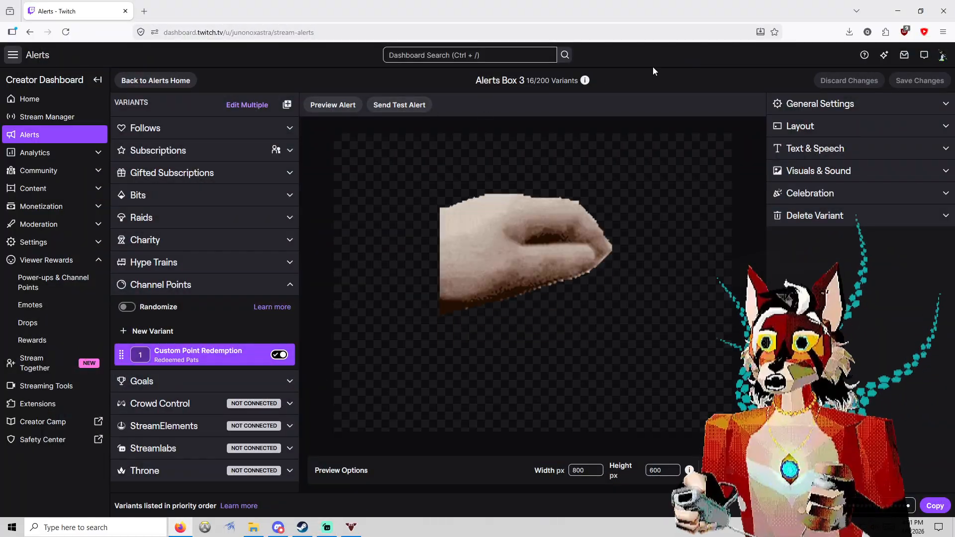
left_click(898, 11)
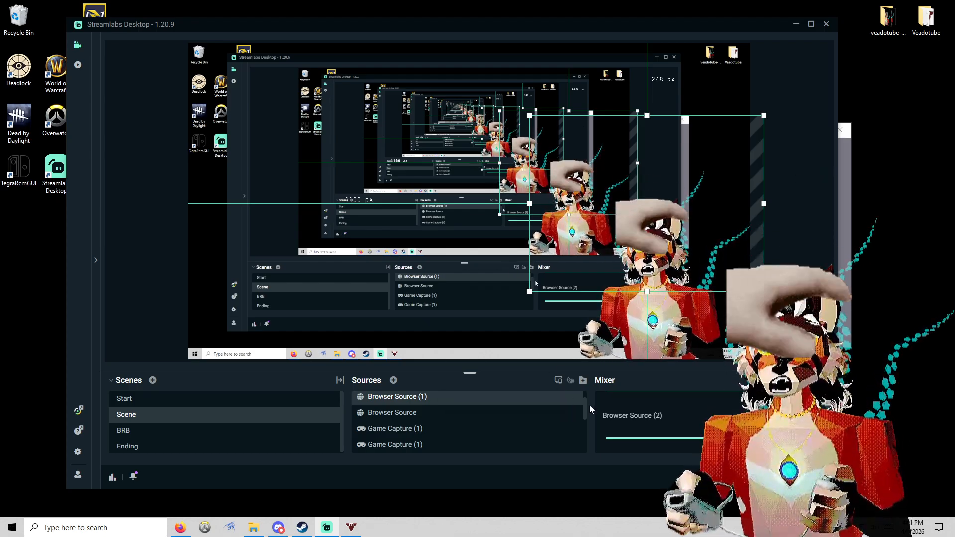
scroll(572, 405, "up", 1)
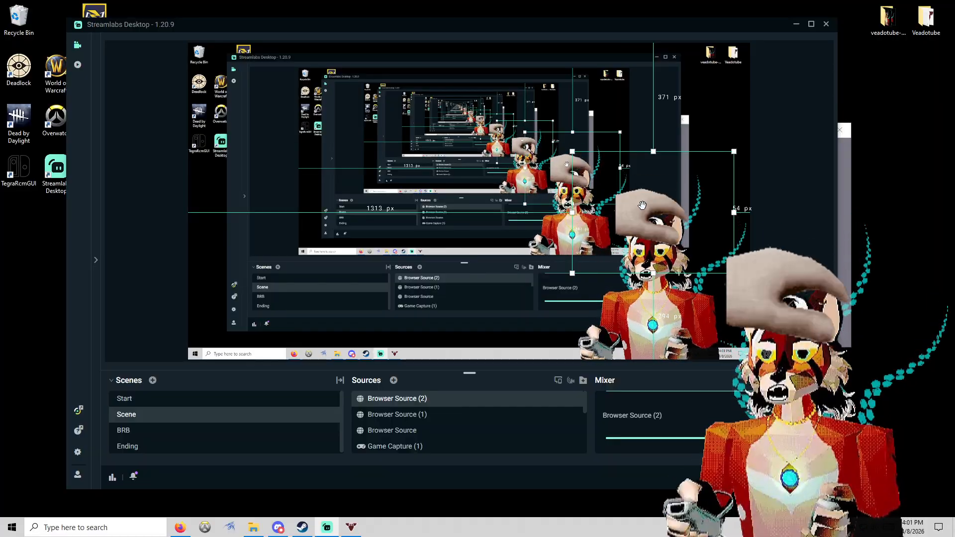
left_click_drag(642, 205, 651, 206)
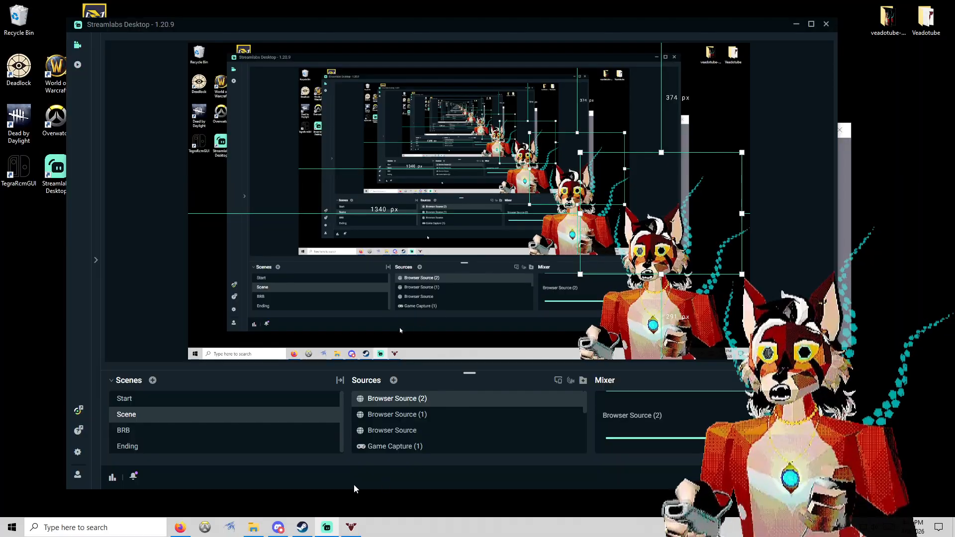
Open the channel's chat on Twitch and redeem the Pats reward with channel points
left_click(326, 526)
left_click(326, 526)
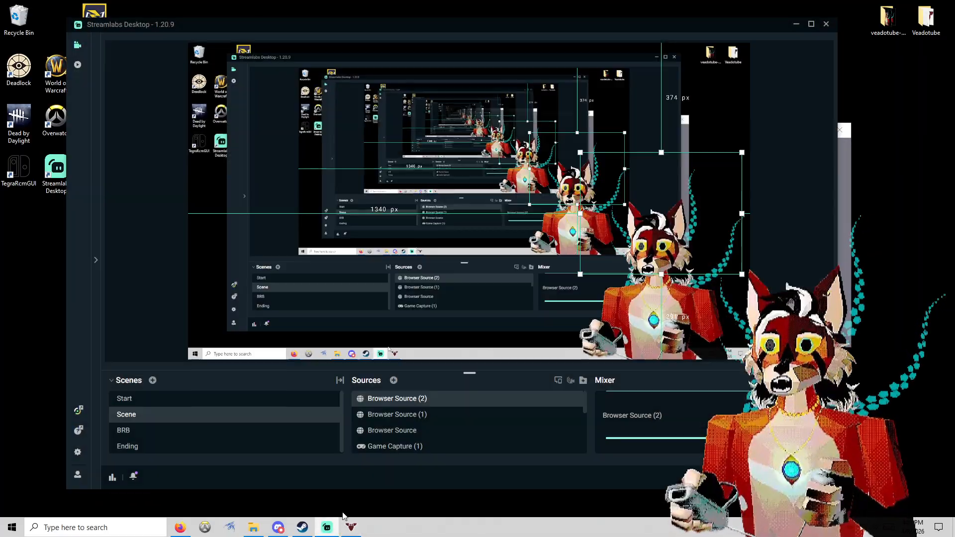
left_click(180, 527)
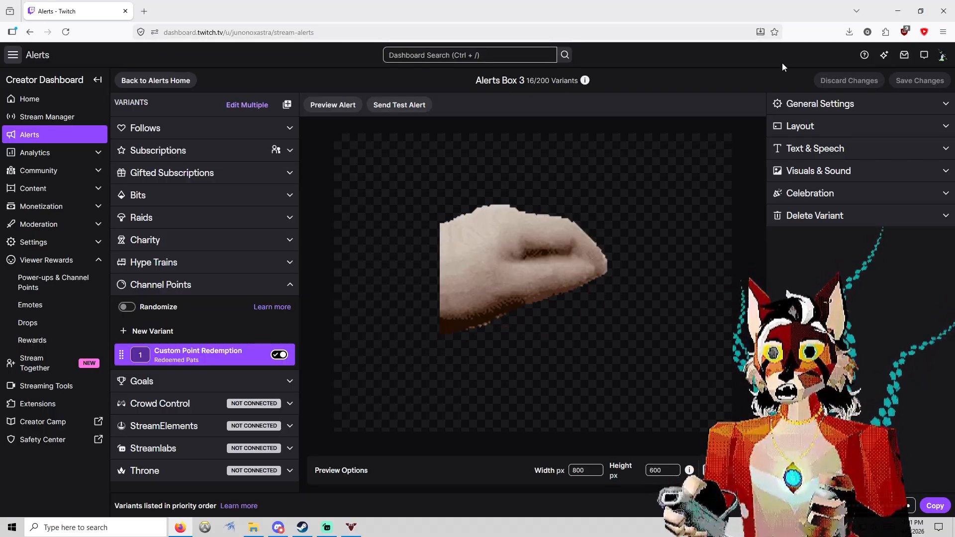
left_click(945, 58)
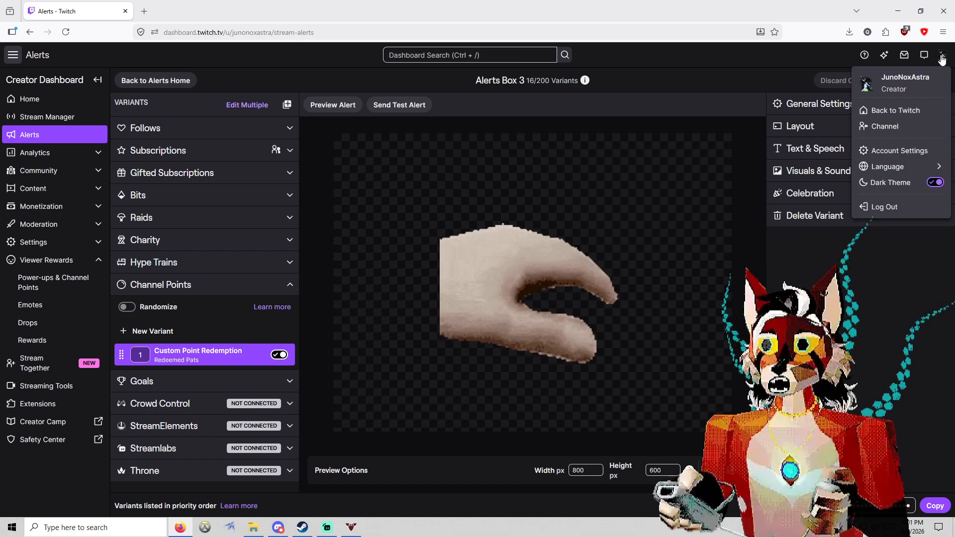
left_click(902, 128)
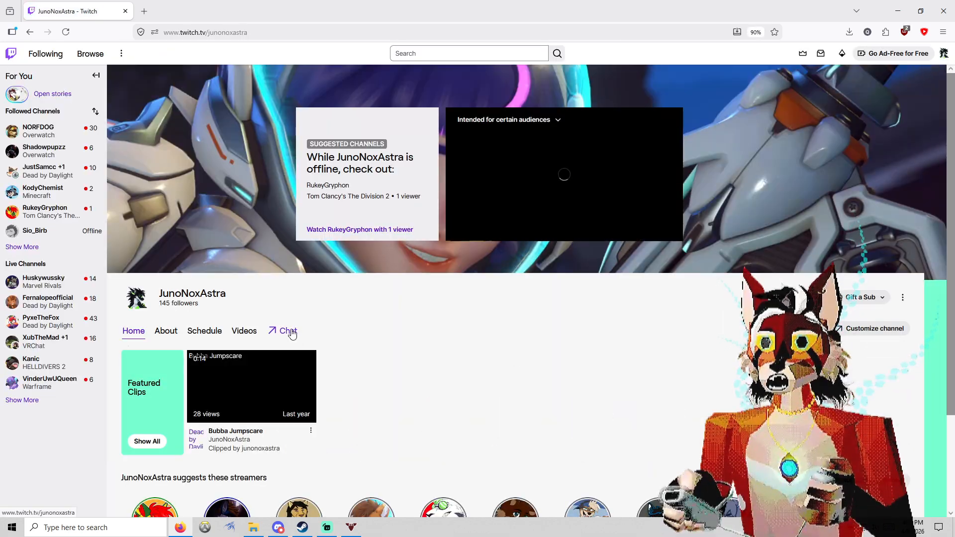
left_click(291, 332)
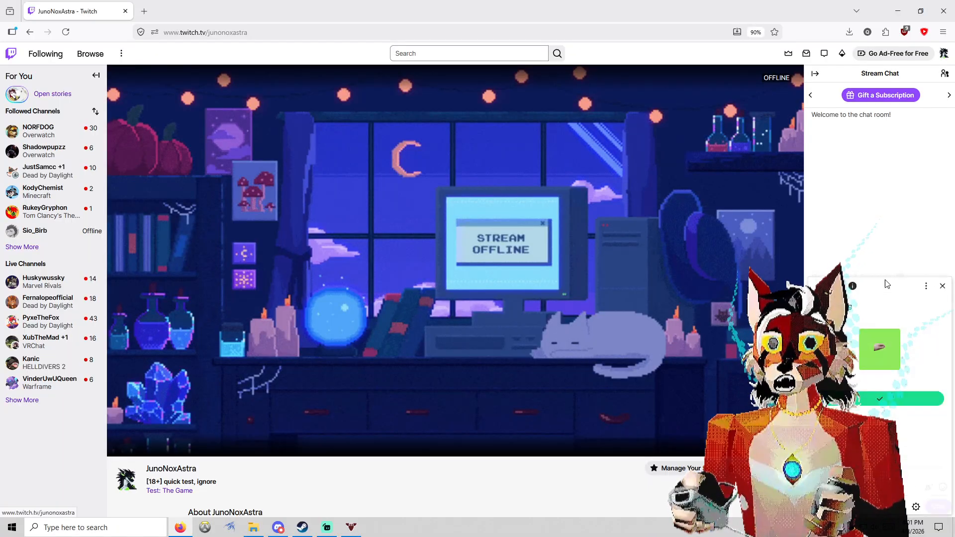
left_click_drag(807, 132, 928, 143)
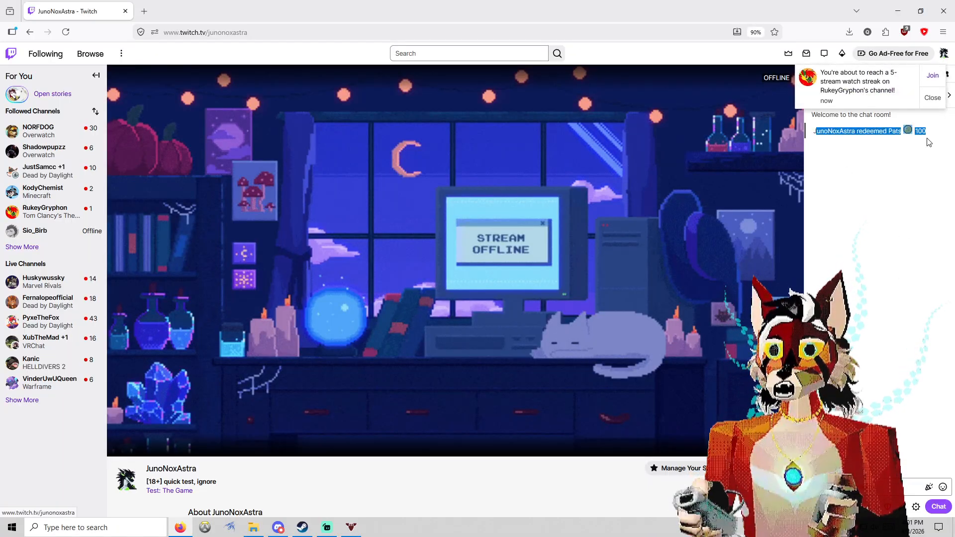
Return to the Streamlabs scene with the browser out of the way and check the canvas for the redeemed Pats alert
left_click(326, 528)
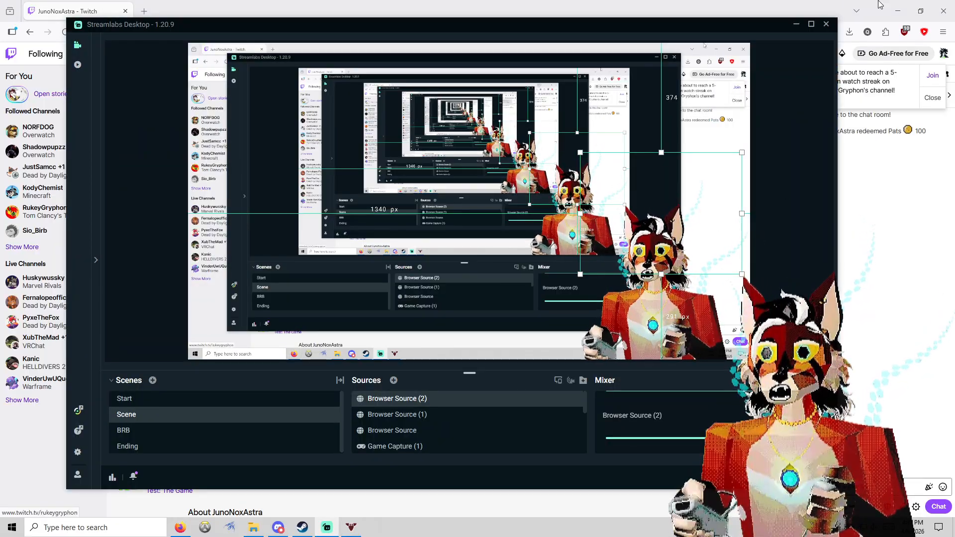
left_click(897, 10)
left_click(803, 137)
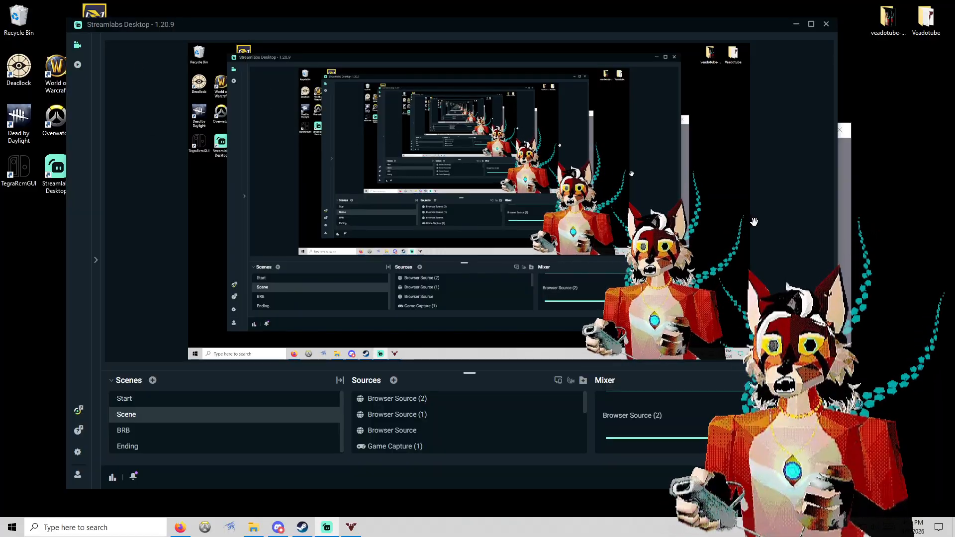
left_click(182, 527)
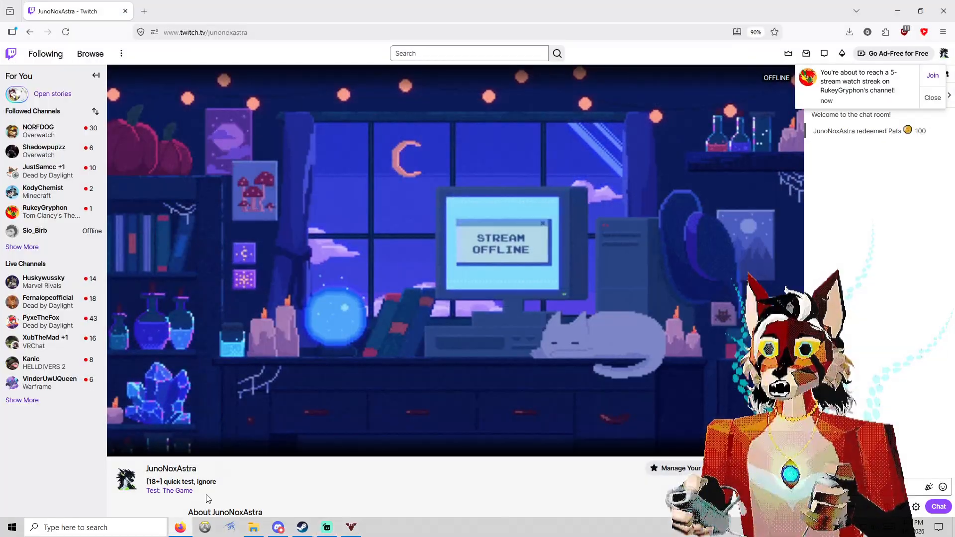
left_click(897, 11)
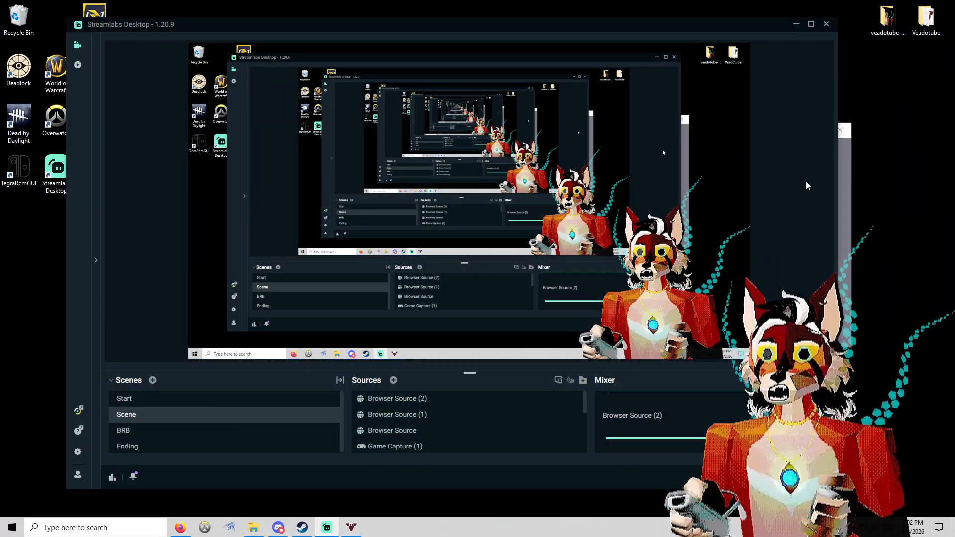